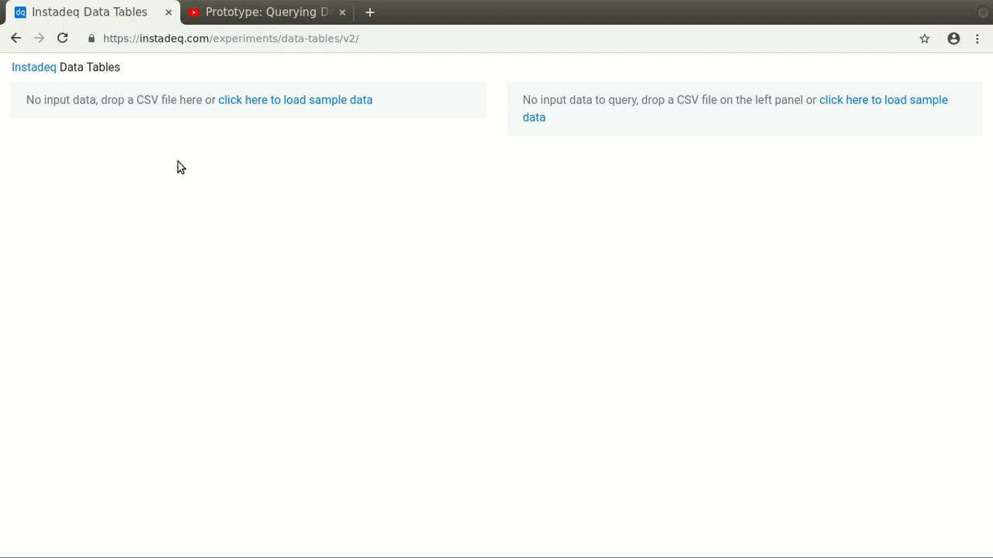
# - Load the sample data, then load matches.csv from the docs folder into the input table
pyautogui.click(232, 13)
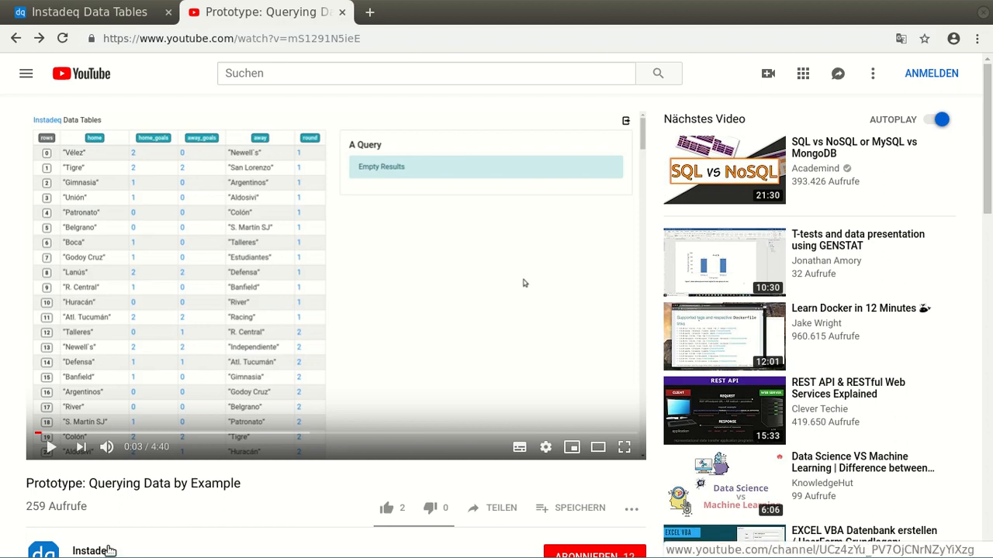
pyautogui.click(113, 19)
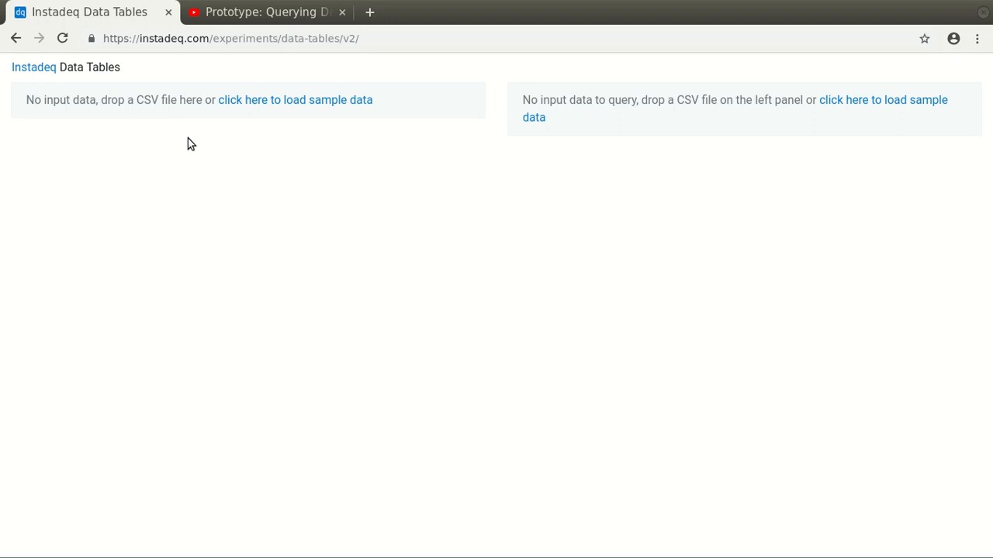
pyautogui.click(320, 106)
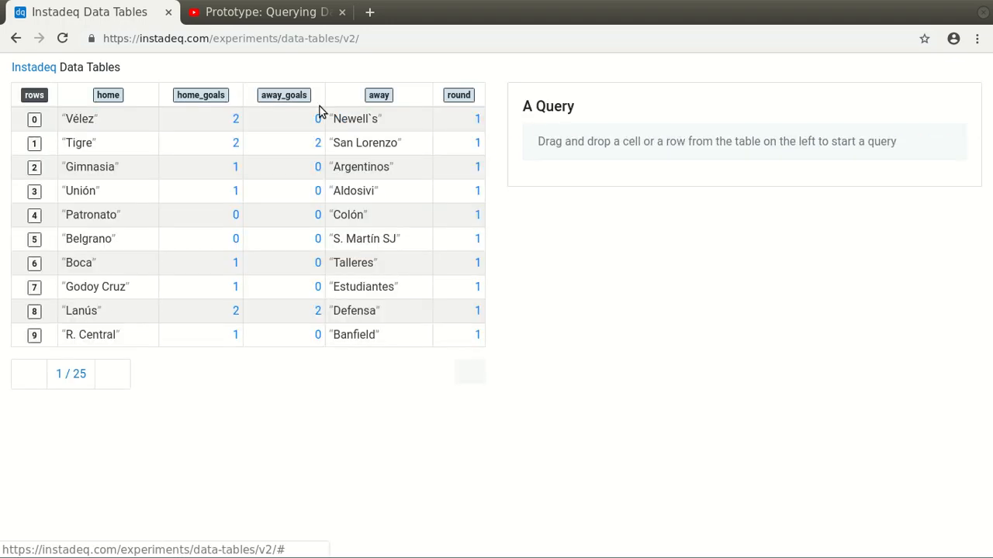
pyautogui.hotkey('alt', 'Tab')
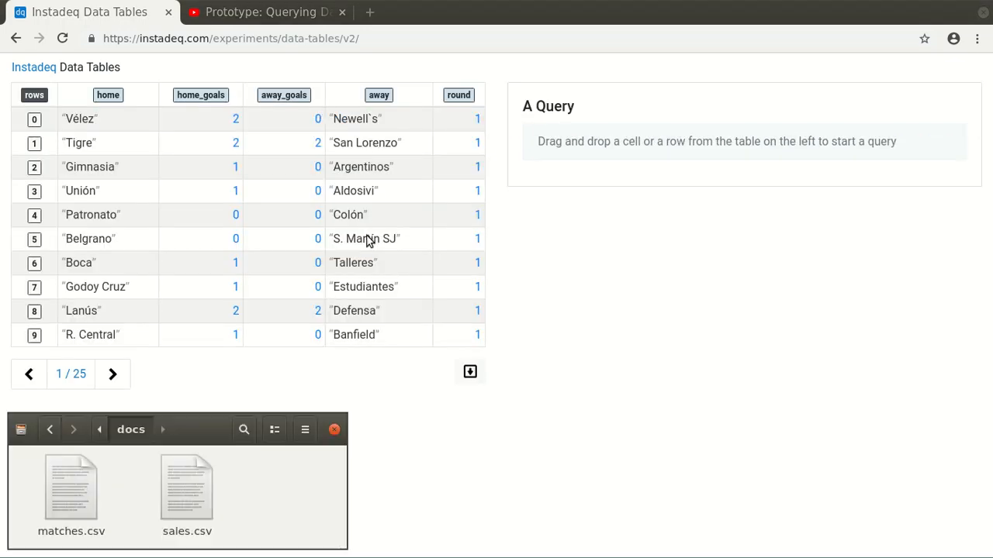
pyautogui.moveTo(69, 504); pyautogui.dragTo(307, 122)
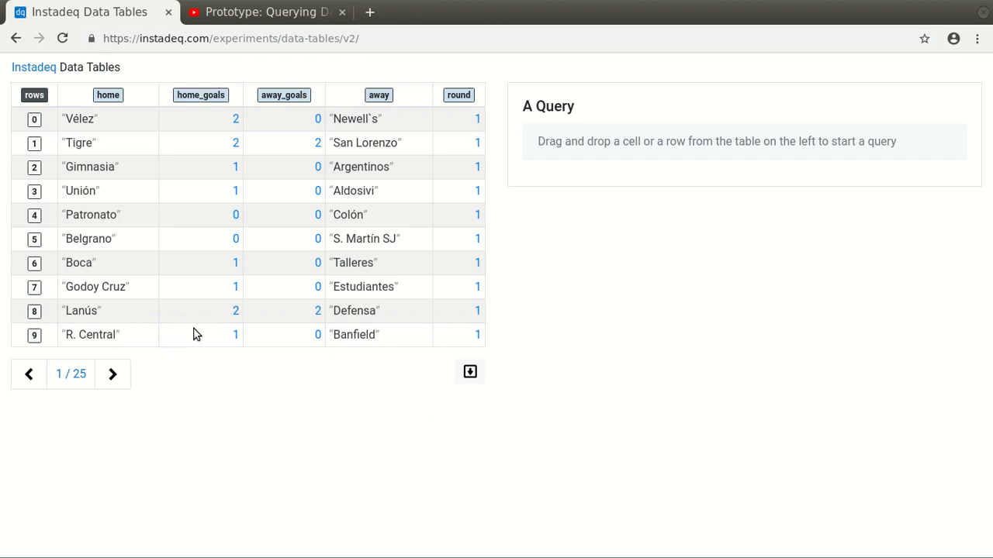
# - Browse the match table forward to page 4 and return to page 1
pyautogui.click(113, 376)
pyautogui.click(108, 377)
pyautogui.click(103, 378)
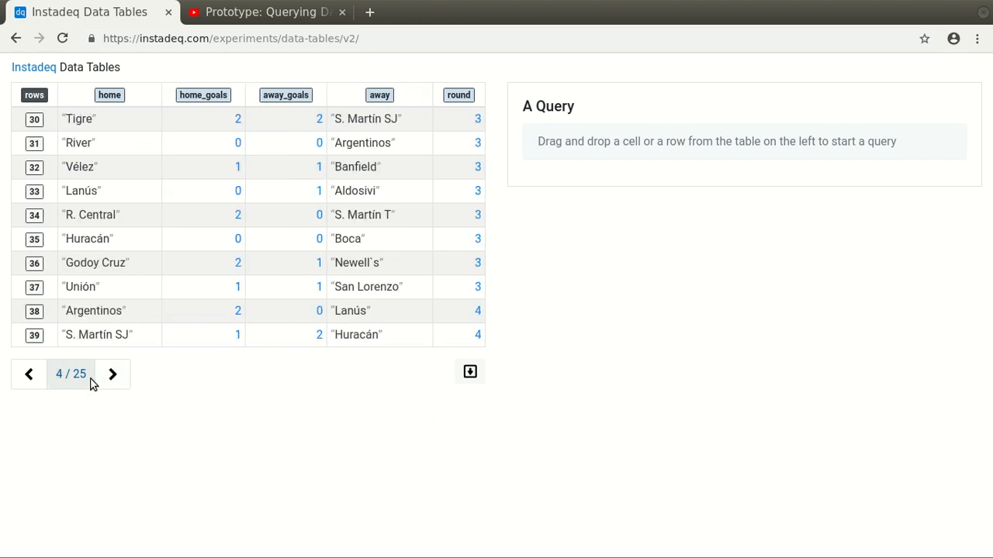
pyautogui.click(29, 374)
pyautogui.click(28, 374)
pyautogui.click(31, 375)
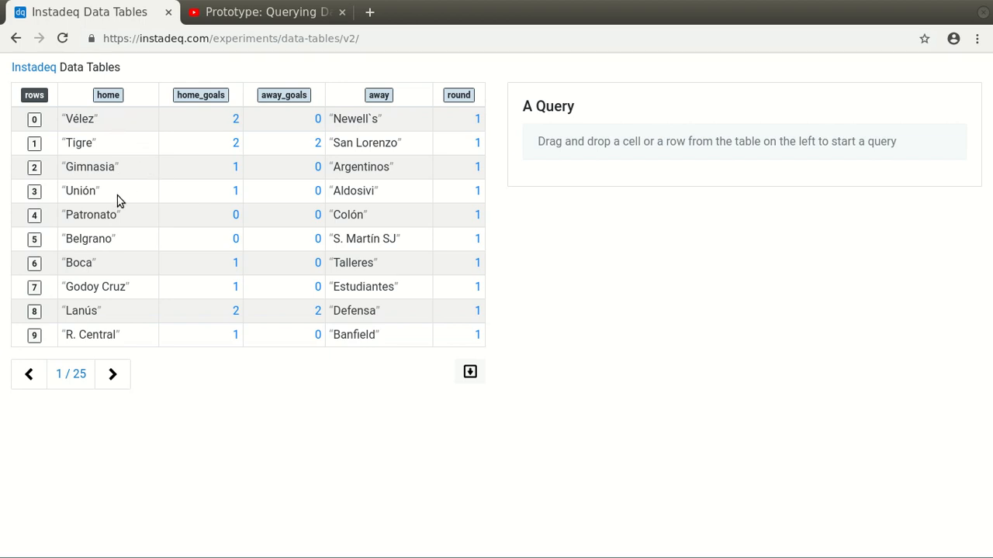
# - Start the query with the conditions home = "Unión" and home_goals = 1, using cells from the match table
pyautogui.moveTo(115, 200); pyautogui.dragTo(639, 141)
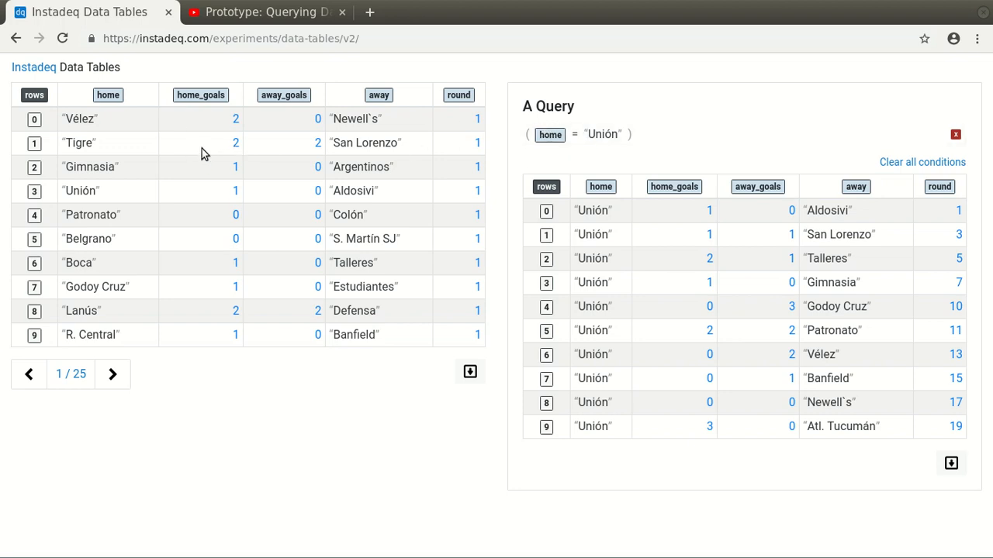
pyautogui.moveTo(199, 175); pyautogui.dragTo(605, 199)
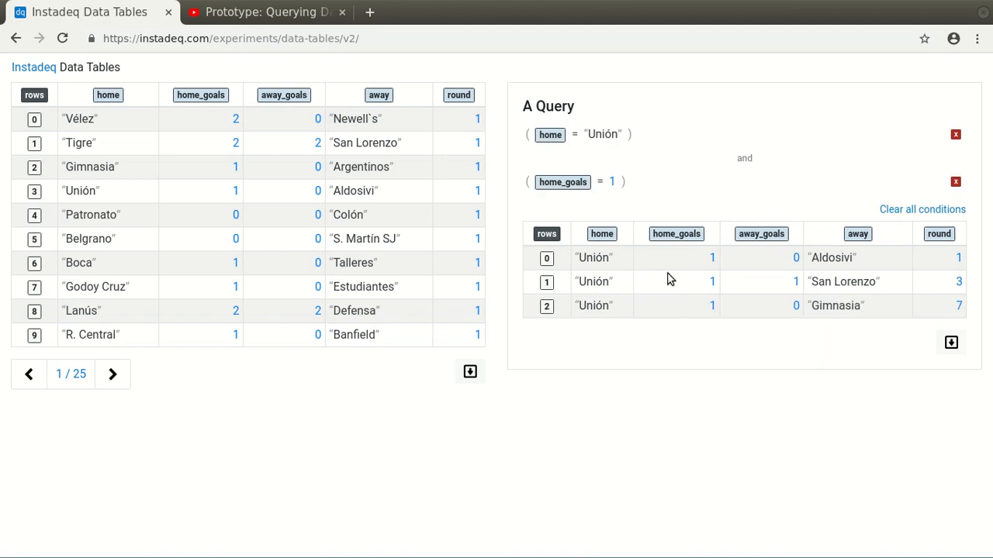
# - Try the home_goals condition with the > operator against 0 and 1, and with the ≥ operator against 1
pyautogui.click(600, 184)
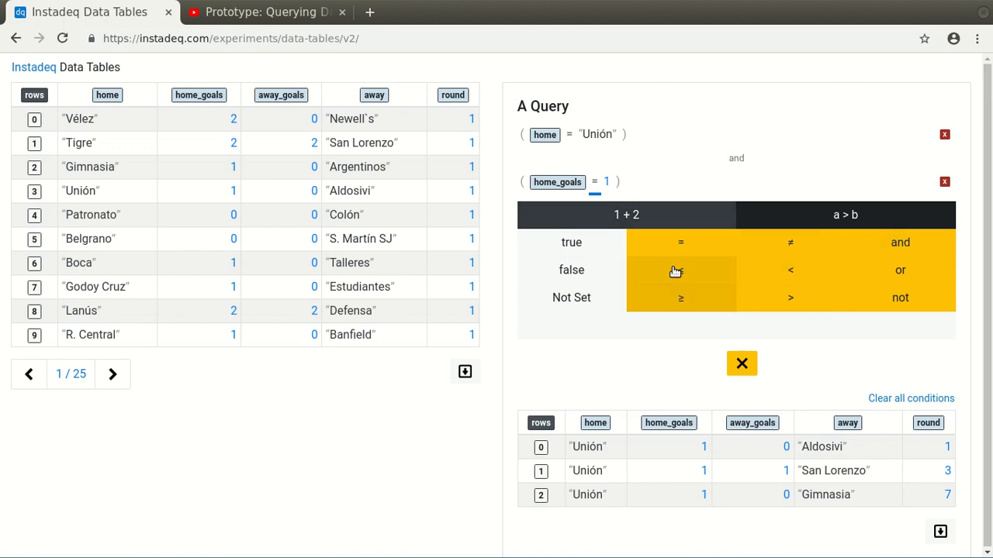
pyautogui.click(639, 215)
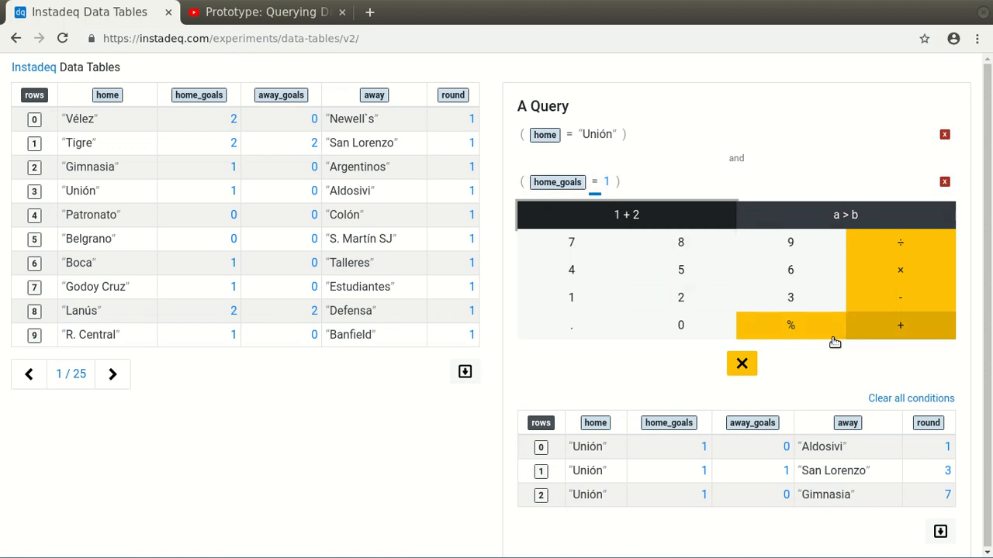
pyautogui.click(794, 213)
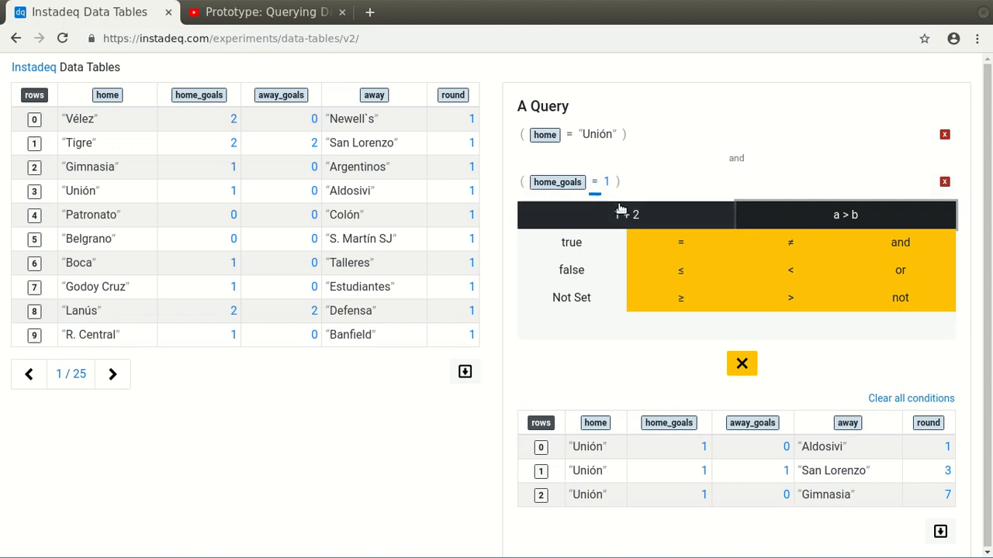
pyautogui.click(793, 301)
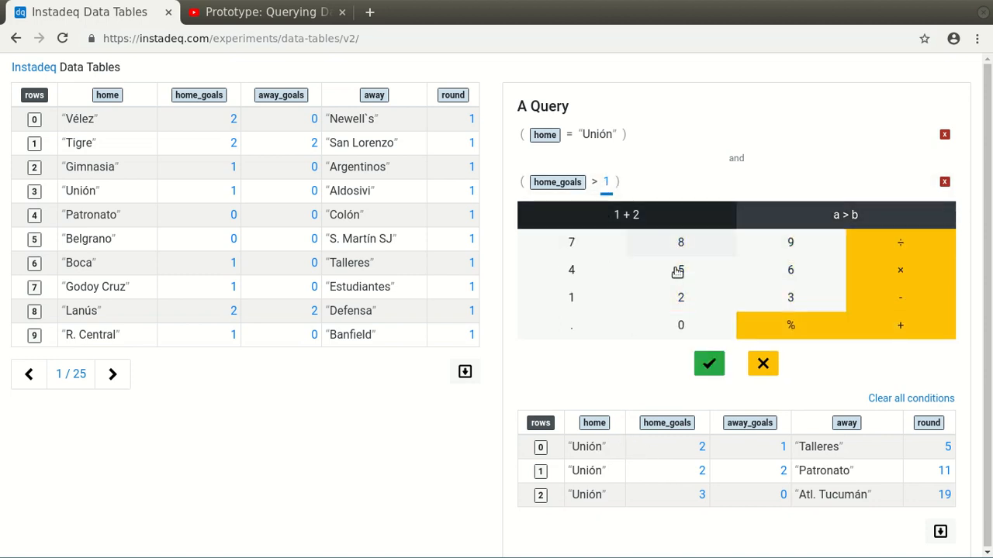
pyautogui.click(681, 322)
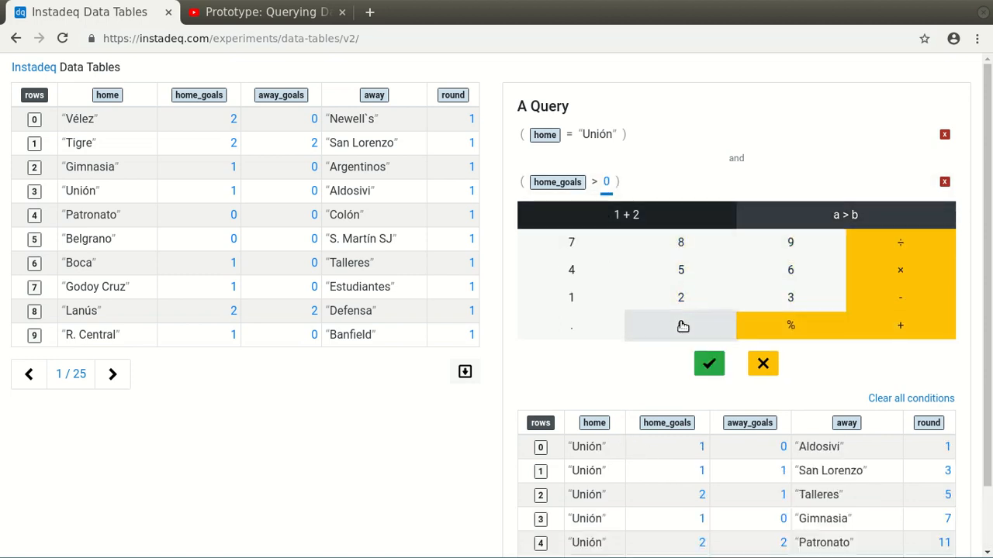
pyautogui.click(589, 298)
pyautogui.click(594, 181)
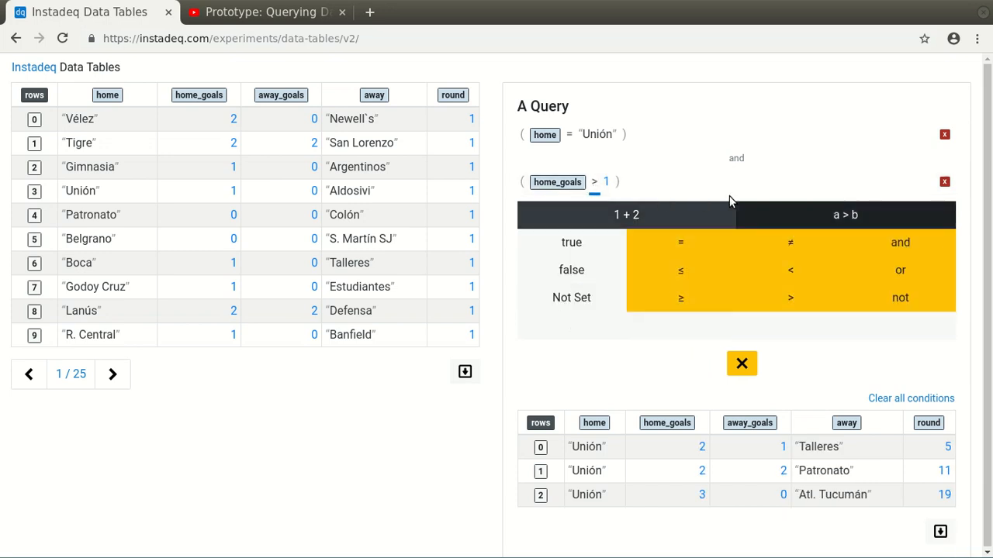
pyautogui.click(708, 298)
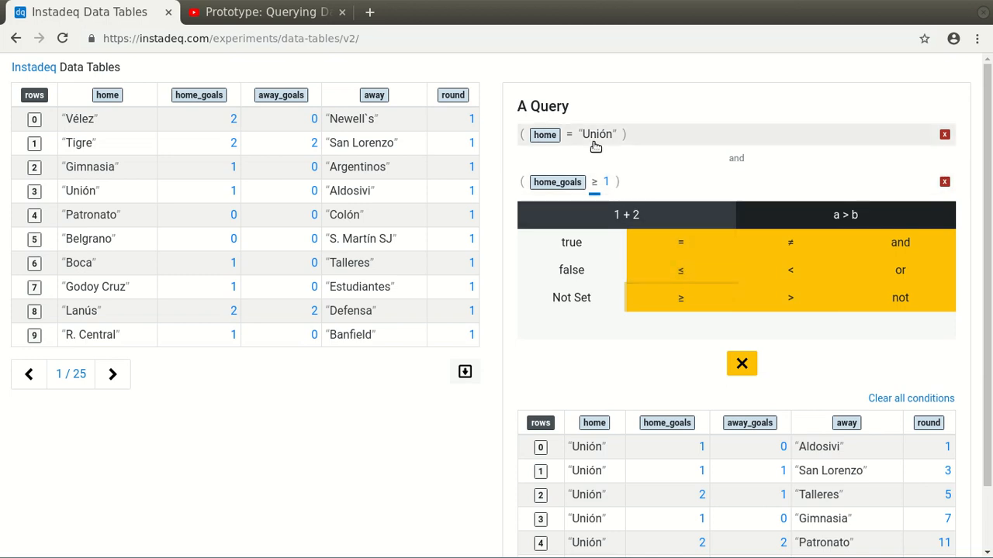
# - Set the home_goals condition's operator to = and replace its value with the away_goals column
pyautogui.click(678, 248)
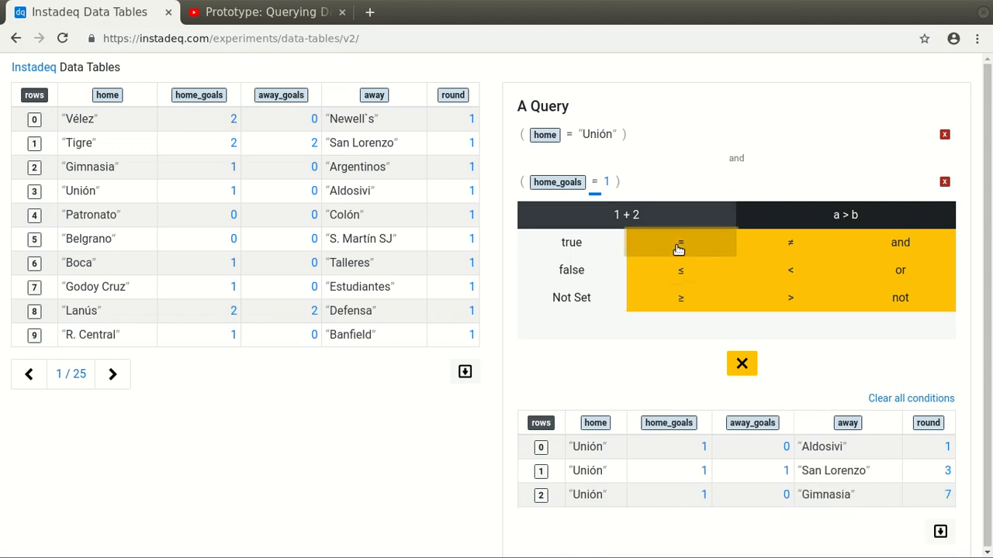
pyautogui.click(739, 364)
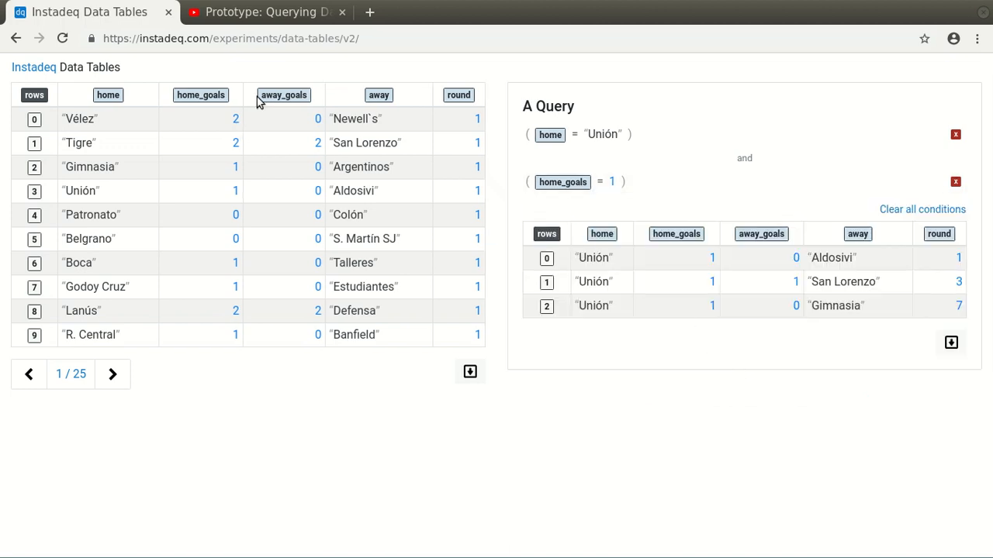
pyautogui.moveTo(271, 100); pyautogui.dragTo(617, 187)
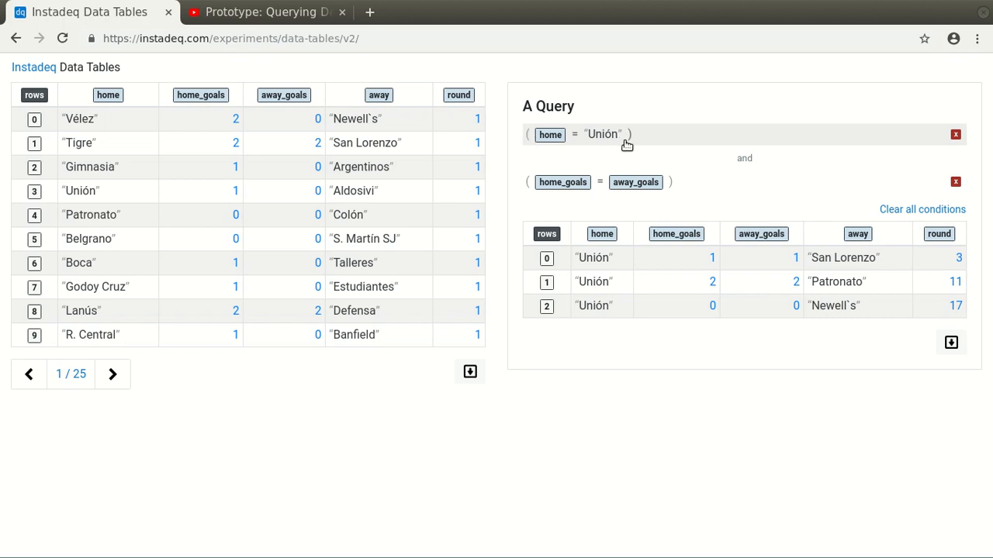
# - Extend the home = "Unión" condition with an or clause requiring away = "Unión"
pyautogui.click(528, 140)
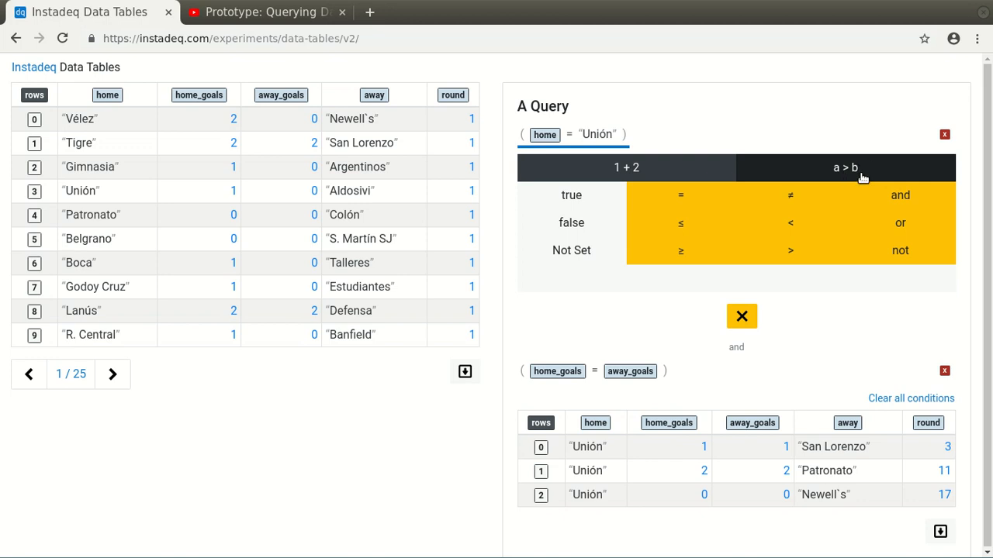
pyautogui.click(898, 222)
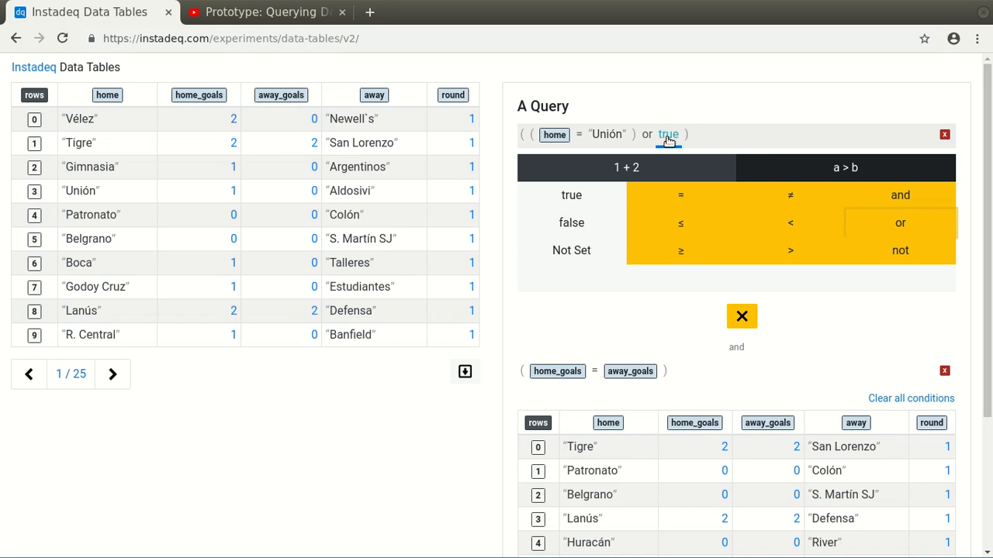
pyautogui.click(695, 193)
pyautogui.moveTo(371, 96); pyautogui.dragTo(681, 138)
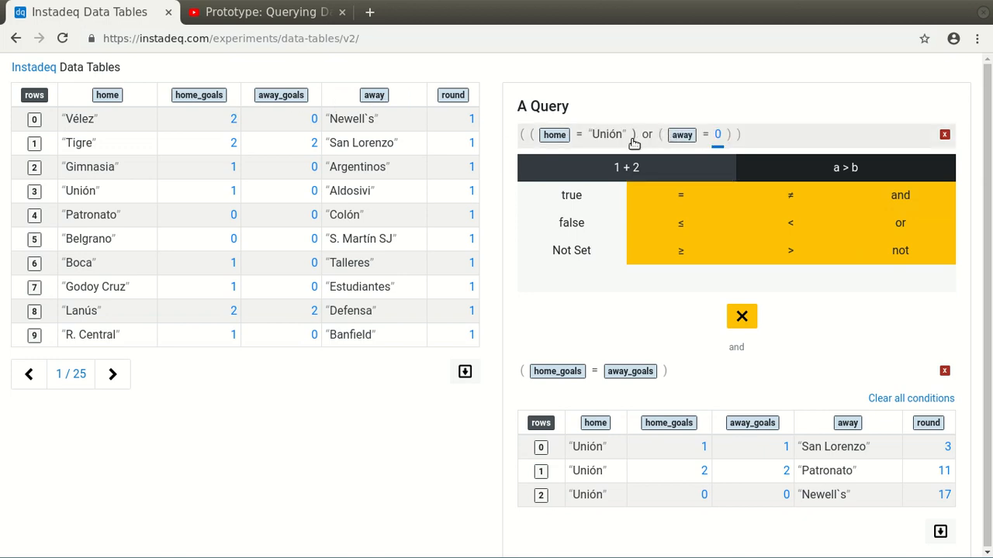
pyautogui.moveTo(608, 136); pyautogui.dragTo(725, 138)
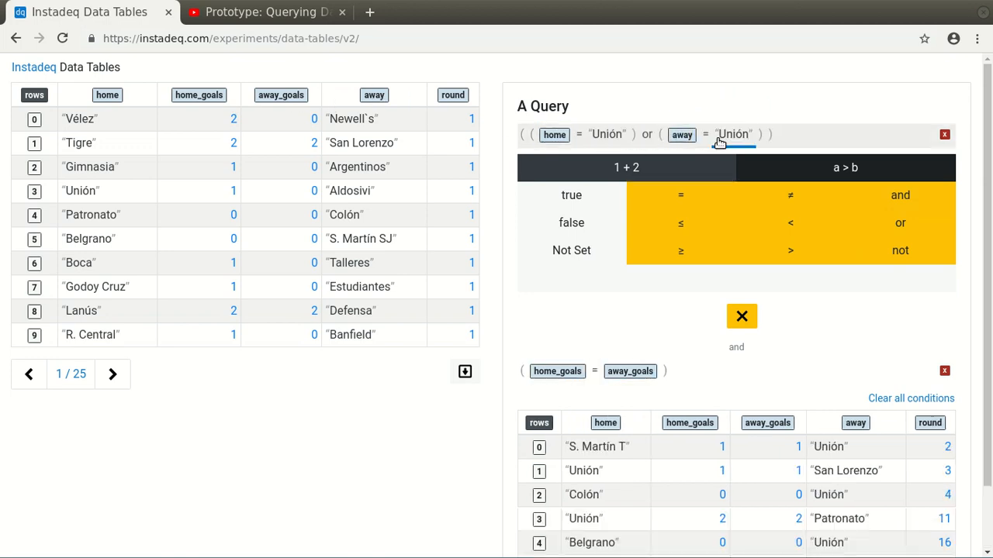
# - Replace the away clause with 4, rebuild it from the away "Unión" cell on page 3, and return to page 1
pyautogui.click(662, 137)
pyautogui.click(629, 167)
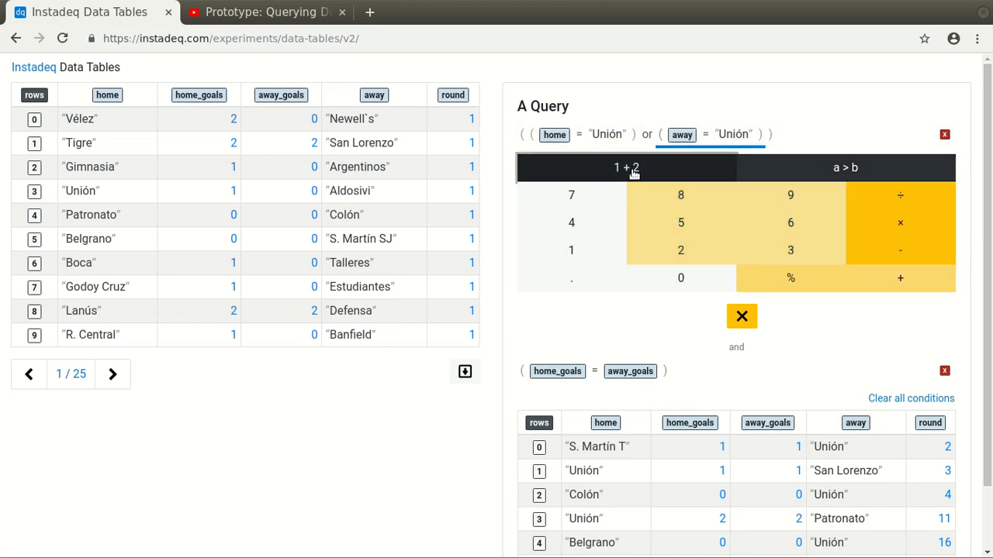
pyautogui.click(603, 224)
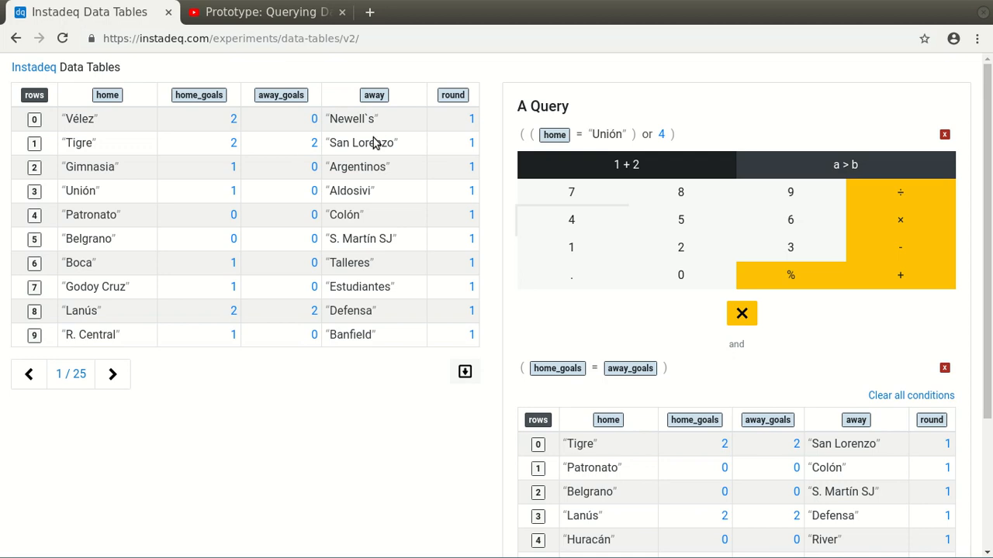
pyautogui.click(114, 375)
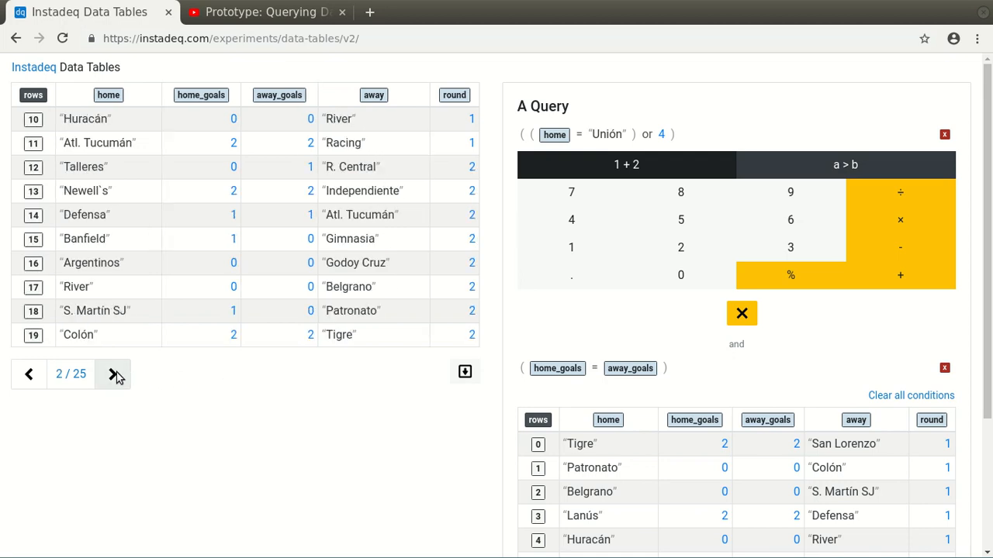
pyautogui.click(112, 376)
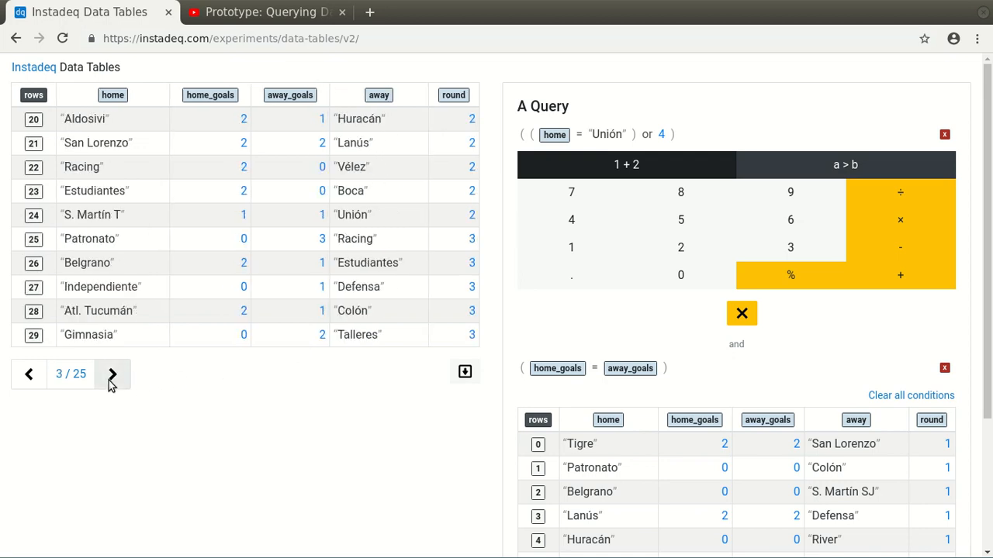
pyautogui.moveTo(359, 225); pyautogui.dragTo(668, 138)
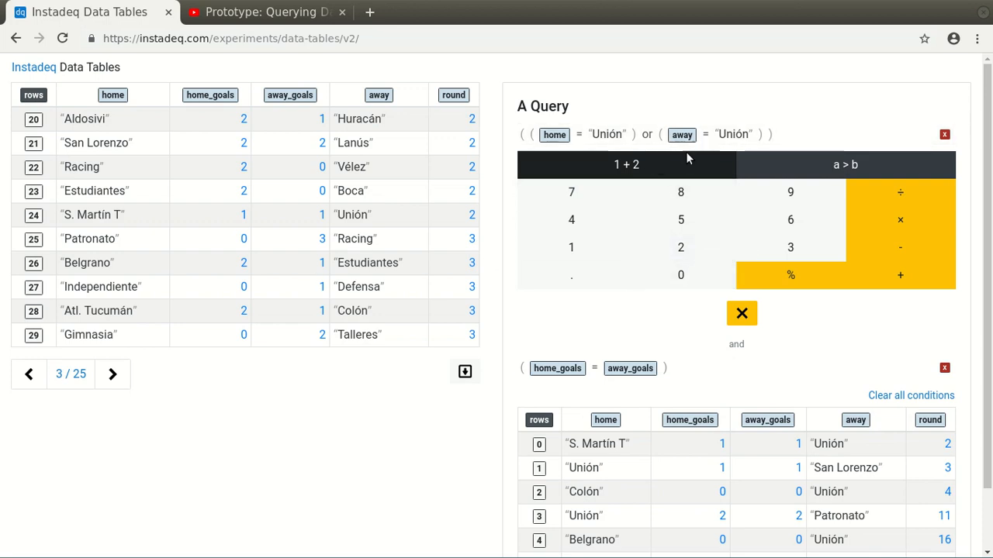
pyautogui.click(29, 374)
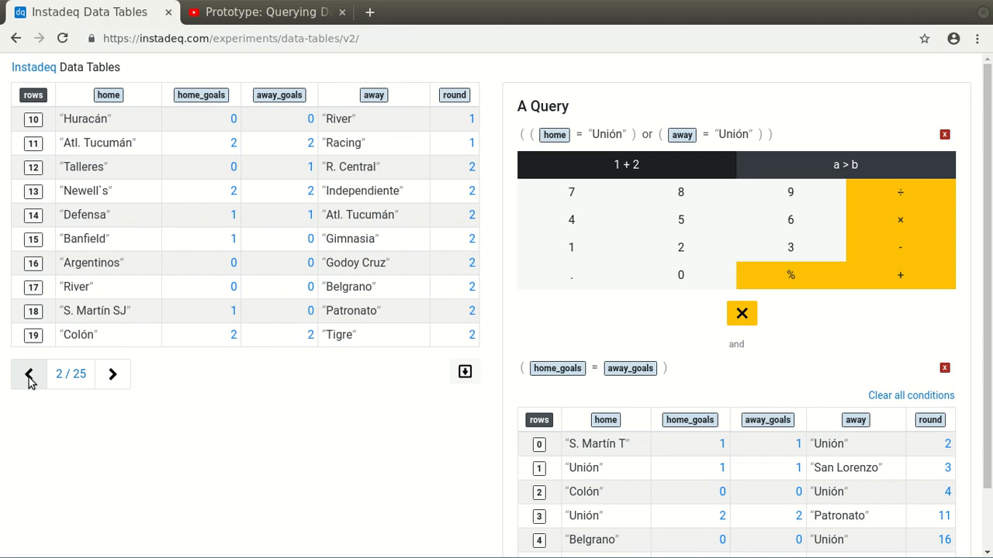
pyautogui.click(28, 374)
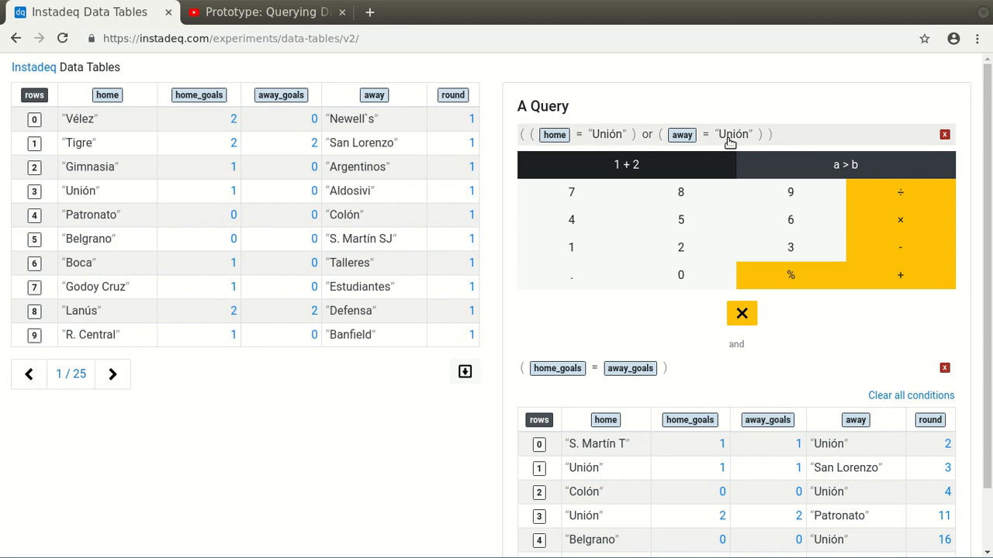
# - Replace the away clause with 8, rebuild it from the away "Newell`s" cell with its value set to "Unión", and close the editor
pyautogui.click(660, 135)
pyautogui.click(709, 194)
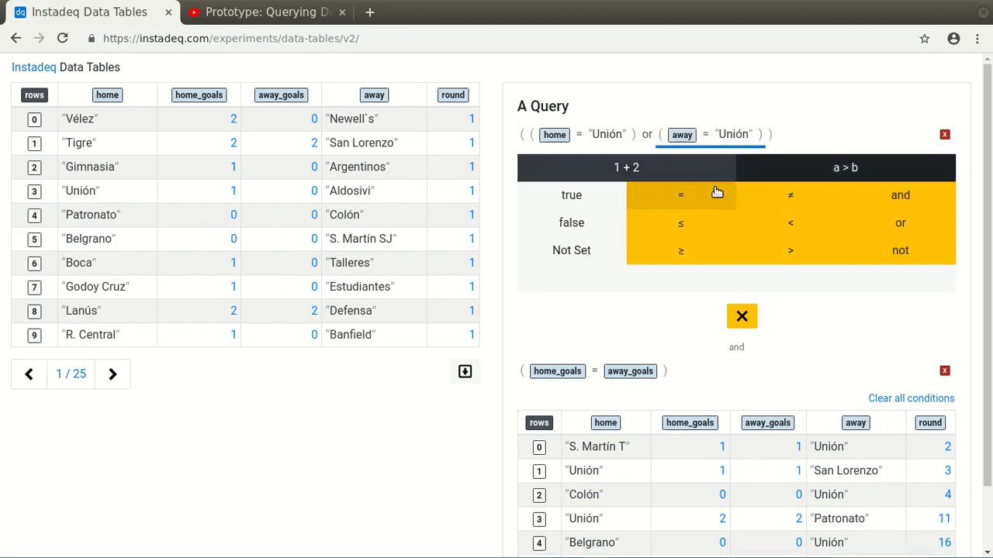
pyautogui.click(609, 174)
pyautogui.click(671, 204)
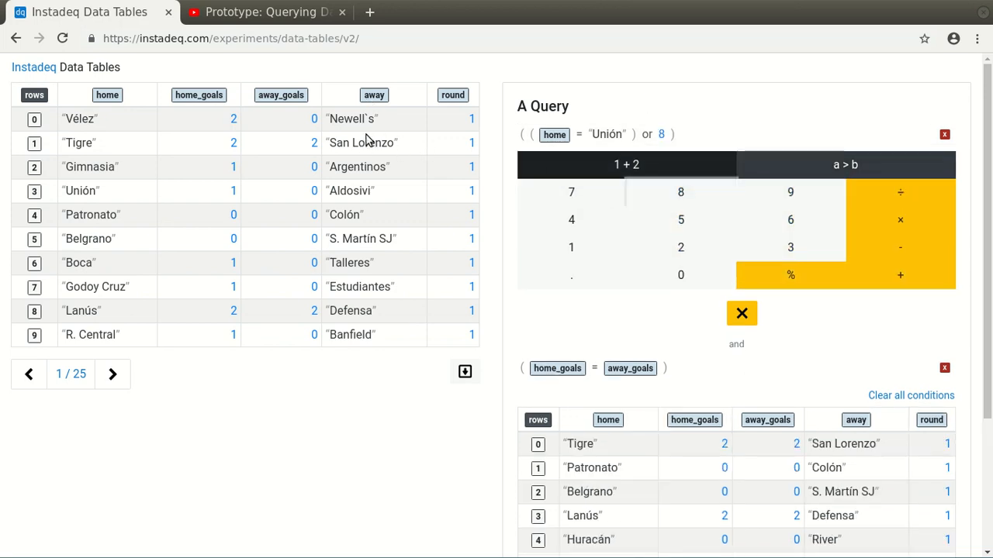
pyautogui.moveTo(356, 124); pyautogui.dragTo(680, 142)
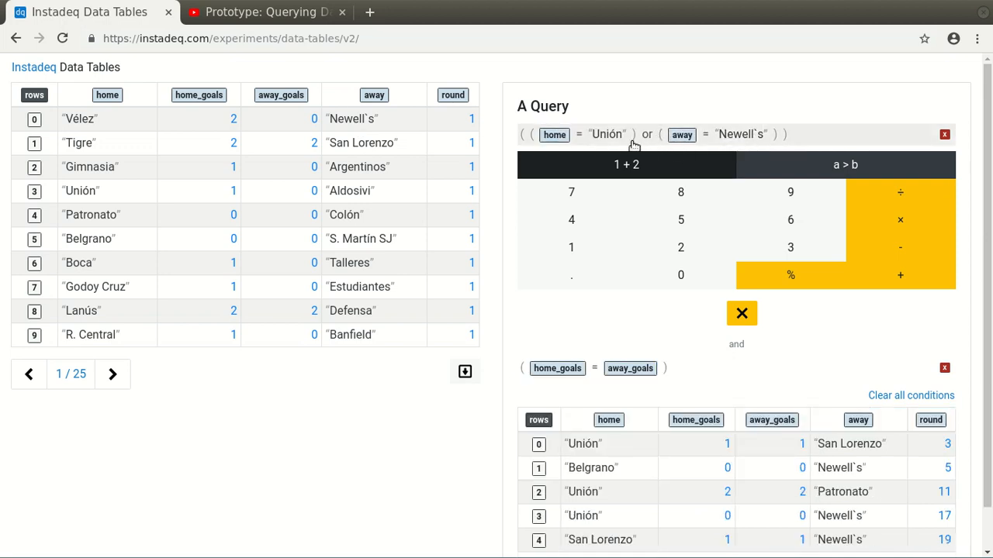
pyautogui.moveTo(605, 134); pyautogui.dragTo(741, 134)
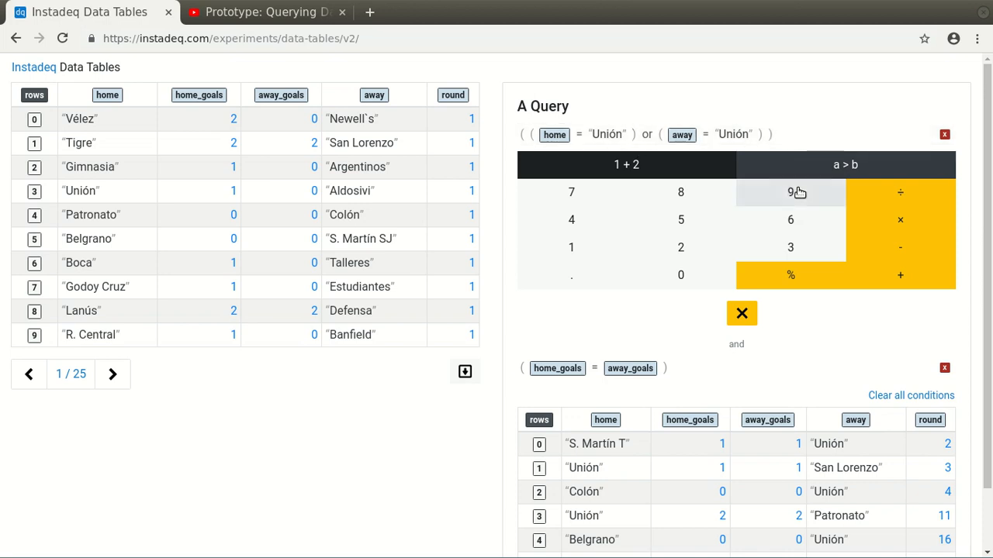
pyautogui.click(741, 314)
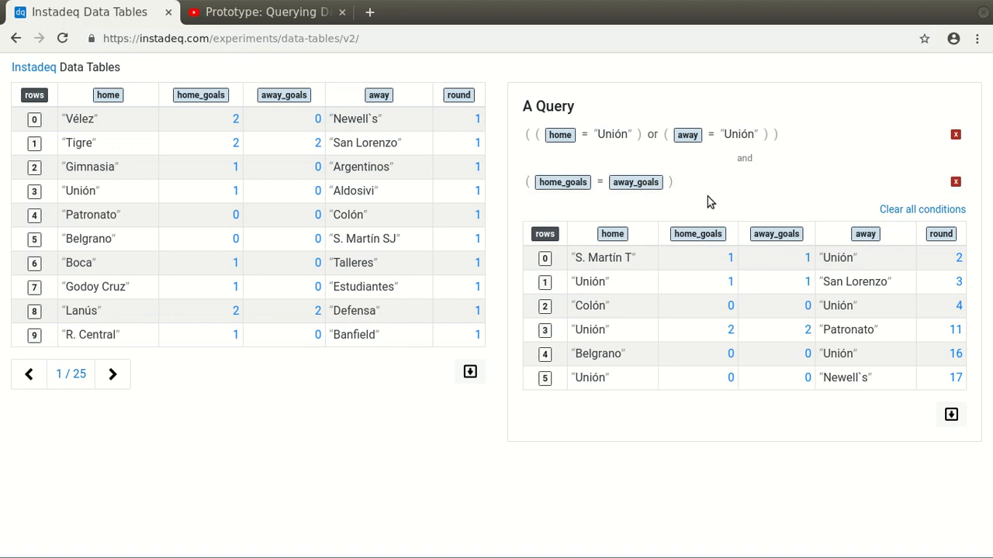
# - Change the home_goals condition's comparison value from away_goals alone to the expression away_goals + 201
pyautogui.click(647, 187)
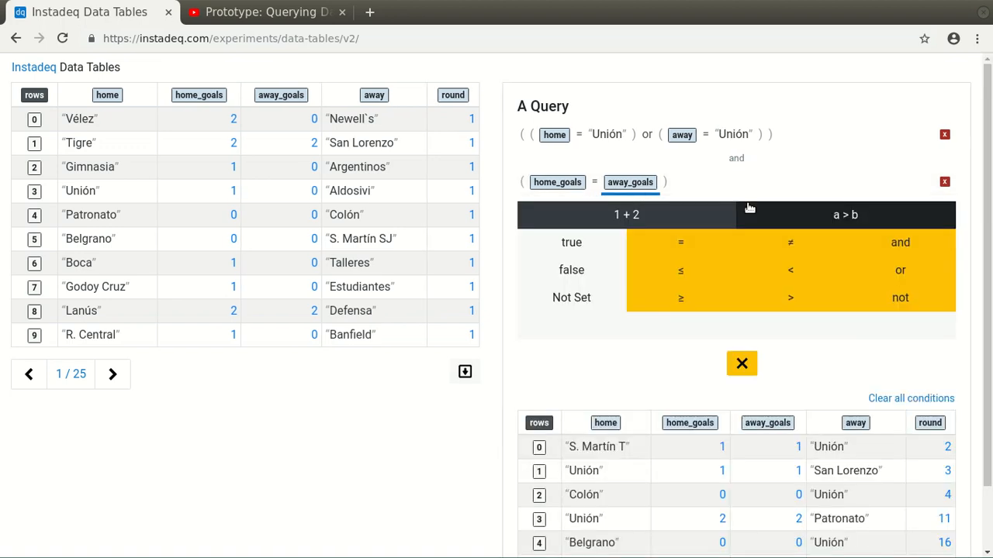
pyautogui.click(712, 219)
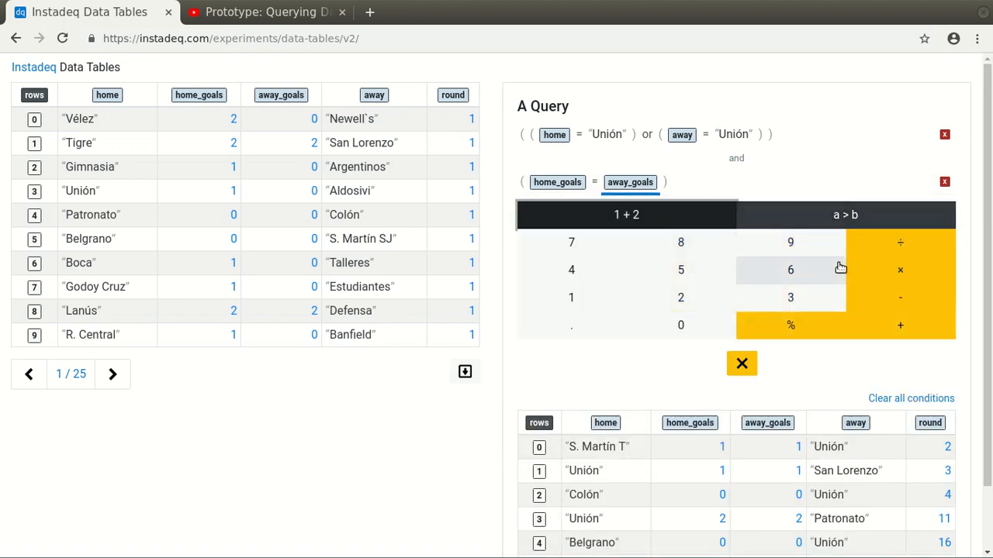
pyautogui.click(891, 325)
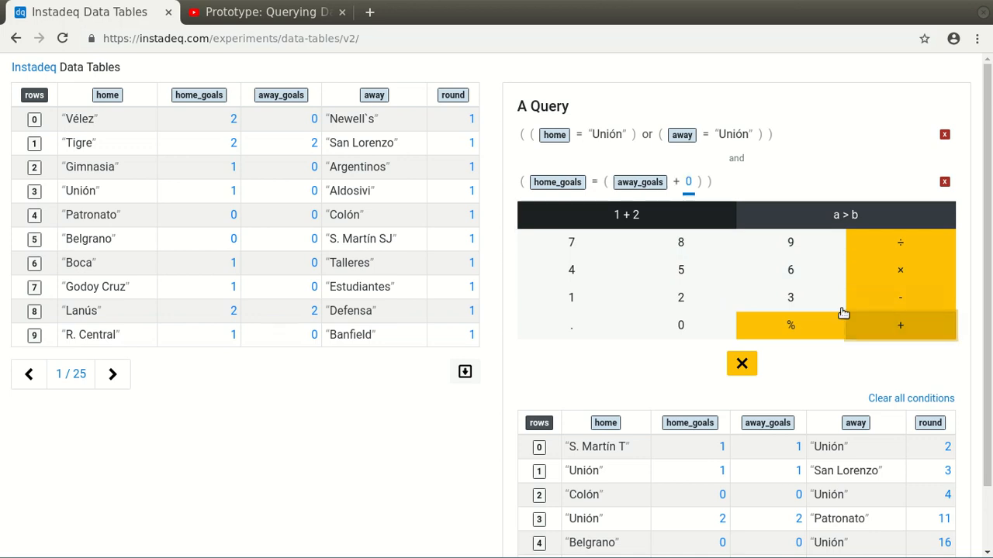
pyautogui.click(680, 302)
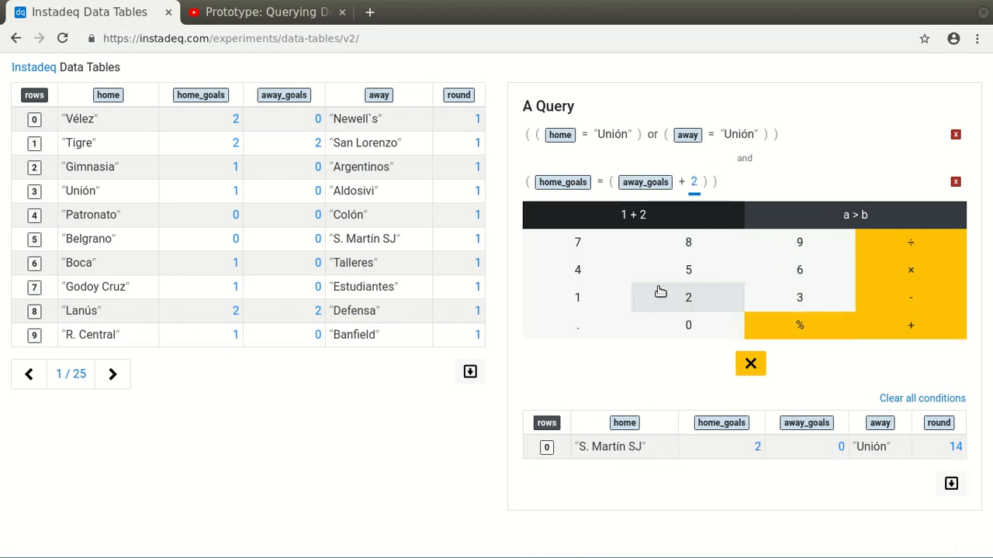
pyautogui.click(690, 324)
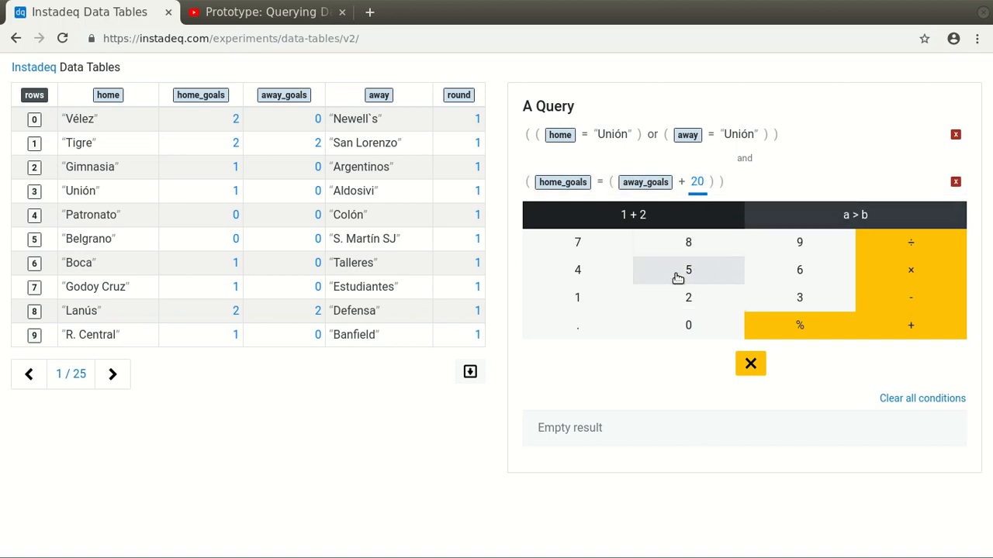
pyautogui.click(619, 309)
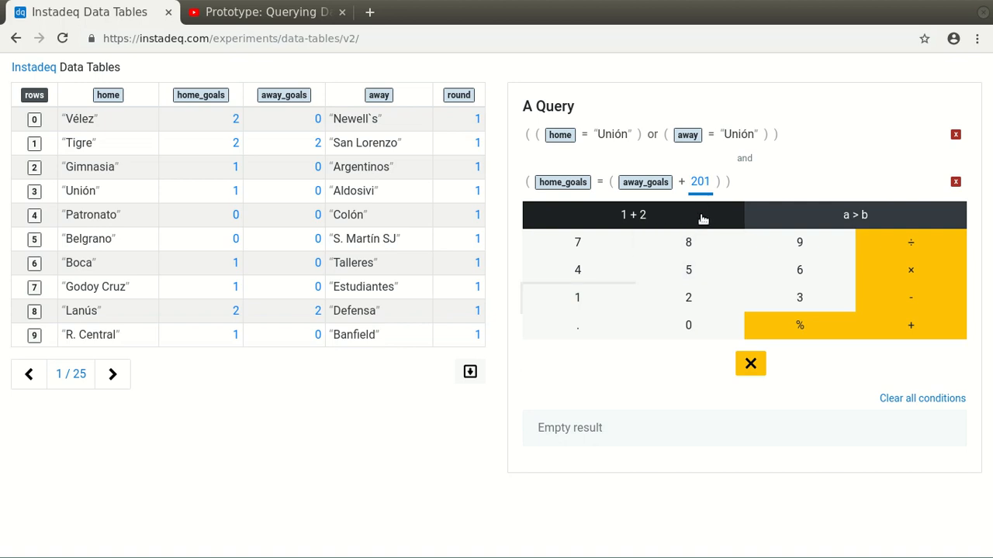
# - Replace the sum expression with 0, swap it for the away column and finally the away_goals column, and close the editor
pyautogui.click(610, 183)
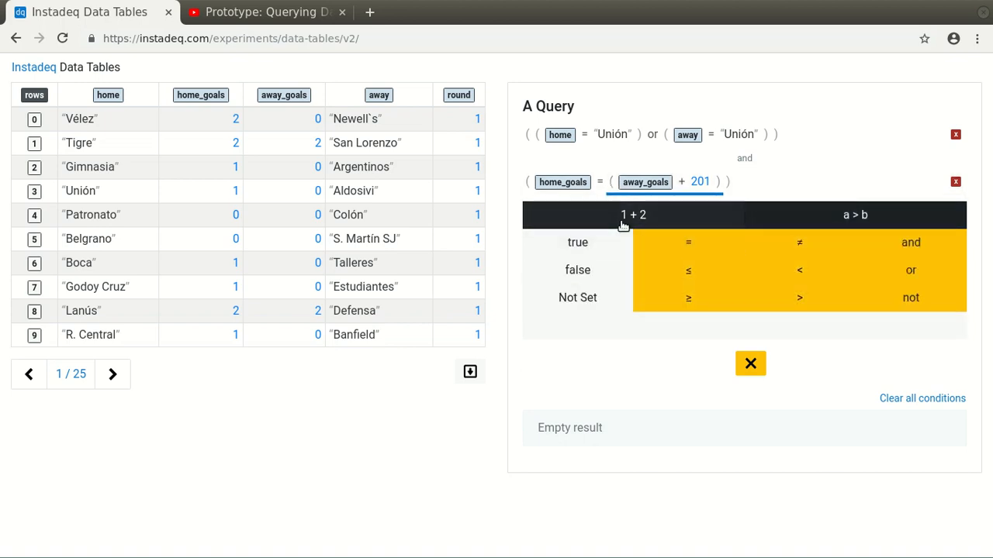
pyautogui.click(623, 223)
pyautogui.click(672, 326)
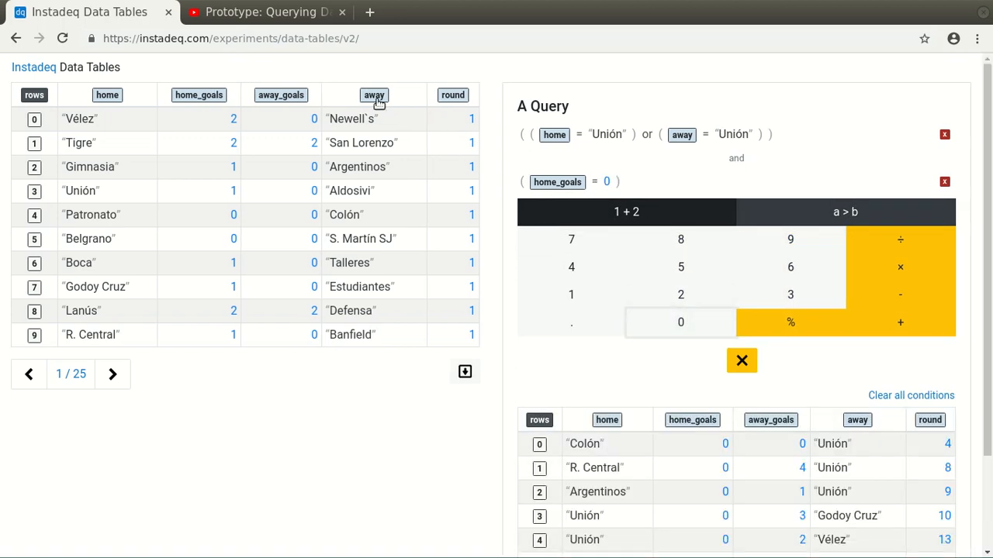
pyautogui.moveTo(375, 100); pyautogui.dragTo(610, 185)
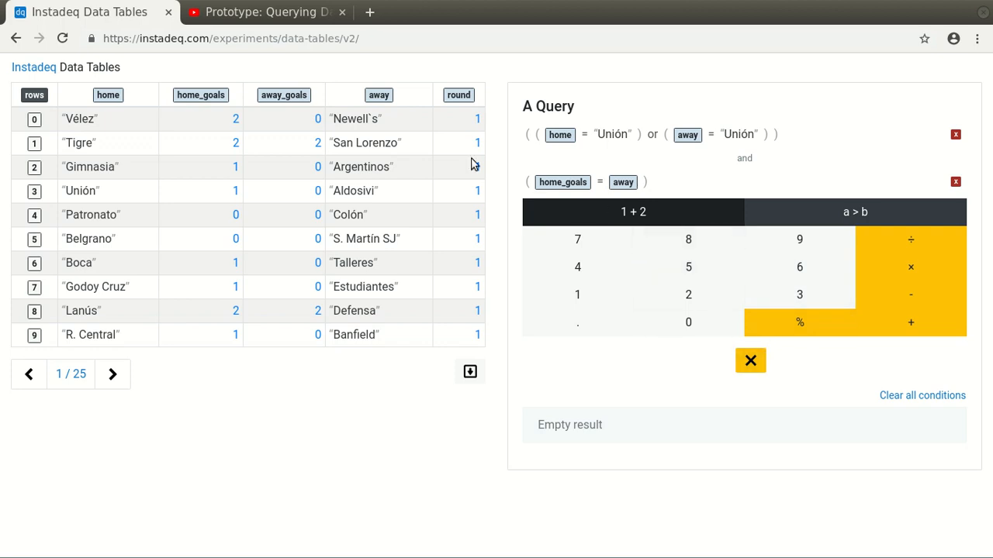
pyautogui.moveTo(284, 94); pyautogui.dragTo(632, 183)
pyautogui.click(742, 362)
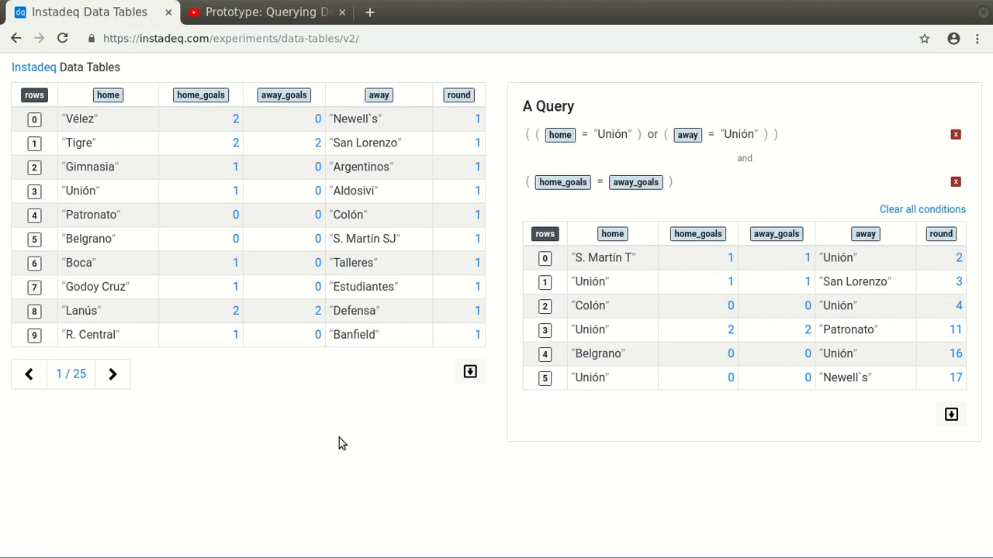
# - Load the file beside matches.csv in the docs folder into the data table and clear all existing query conditions
pyautogui.hotkey('alt', 'Tab')
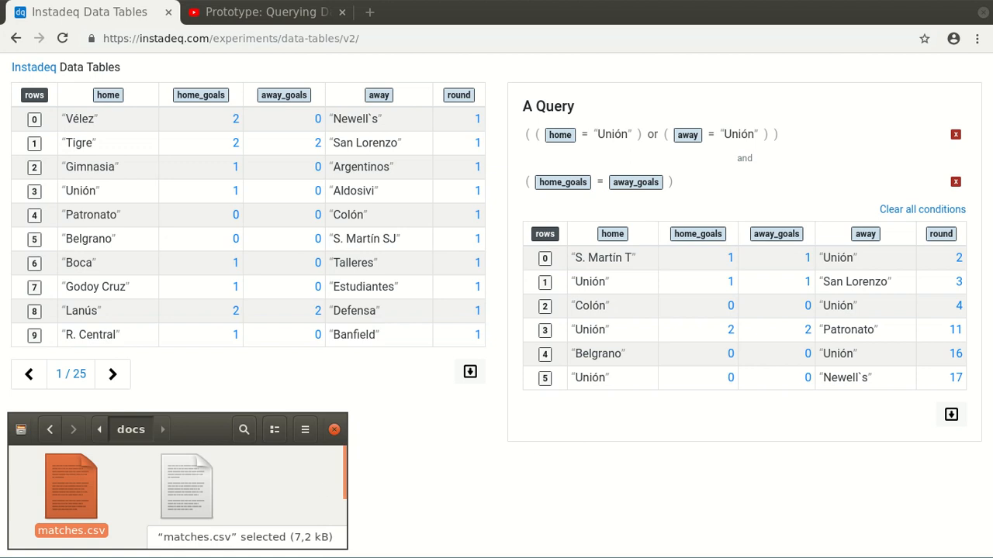
pyautogui.click(194, 478)
pyautogui.moveTo(196, 475); pyautogui.dragTo(233, 104)
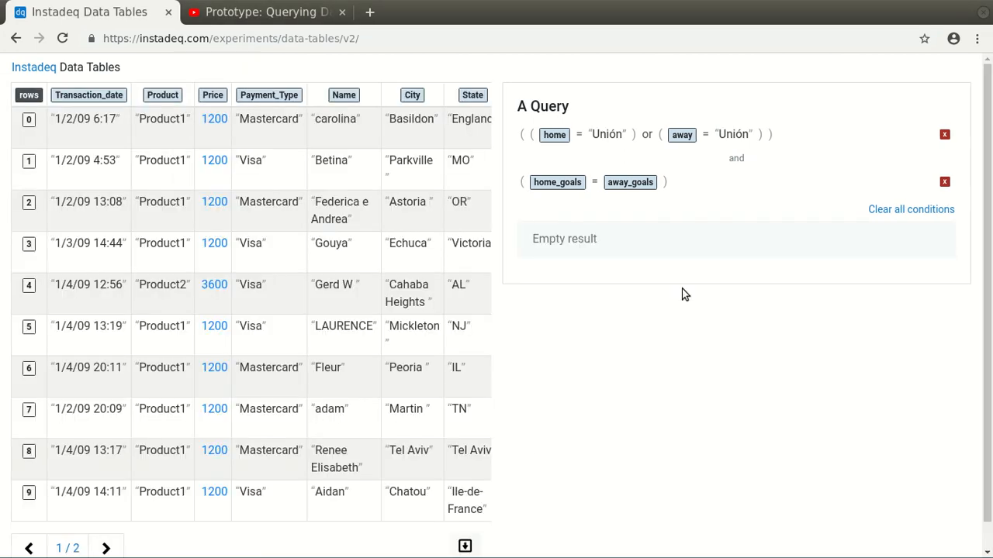
pyautogui.click(915, 209)
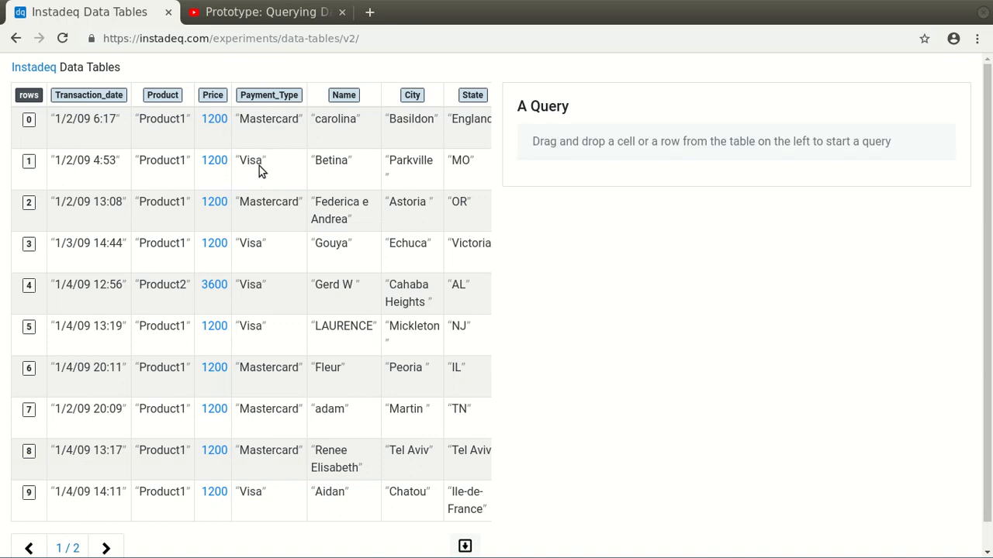
# - Add the conditions Product = "Product1", Payment_Type = "Visa" and Price = 1200 using the cells of row 1
pyautogui.moveTo(163, 167); pyautogui.dragTo(618, 148)
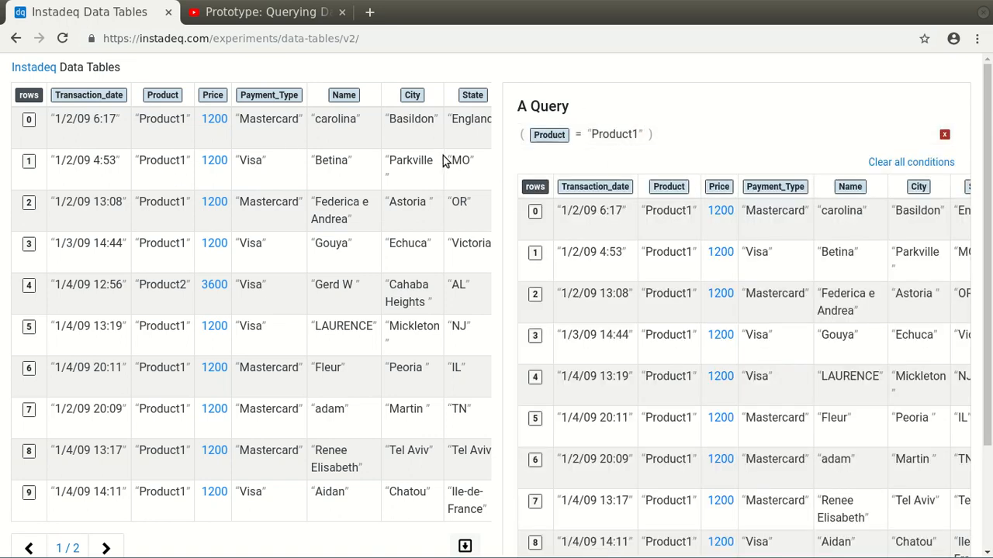
pyautogui.moveTo(264, 168); pyautogui.dragTo(598, 187)
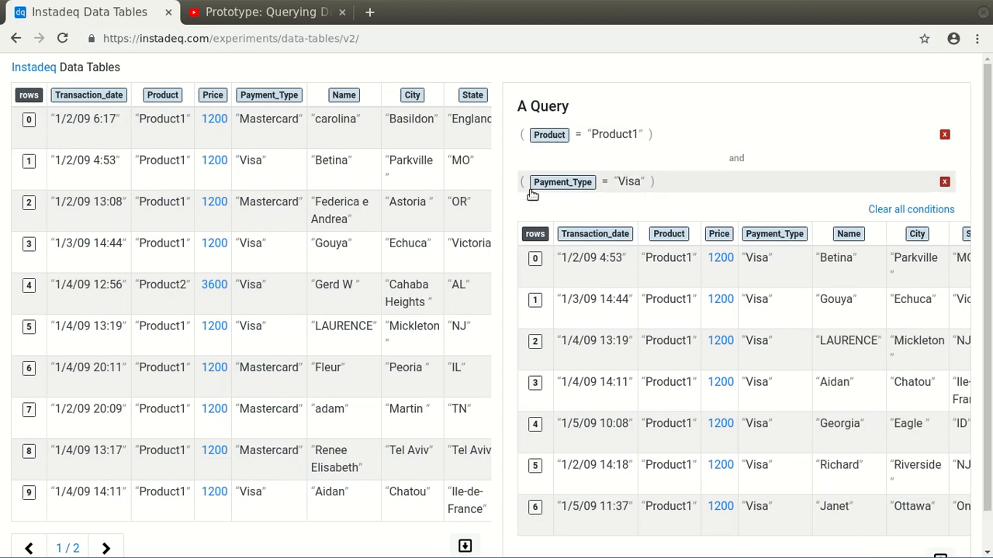
pyautogui.moveTo(214, 168); pyautogui.dragTo(614, 238)
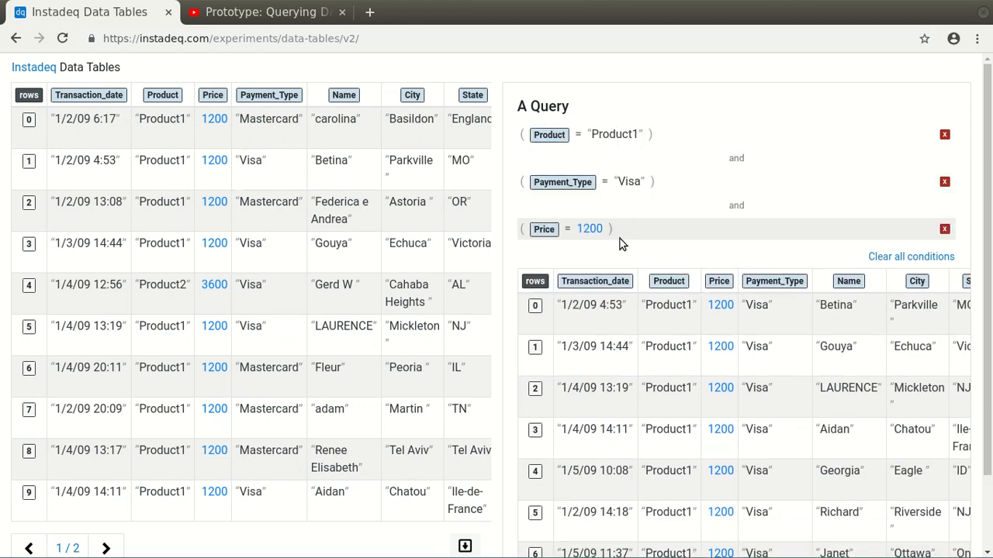
# - Change the Price condition to Price > 1000 and accept the edit
pyautogui.click(567, 232)
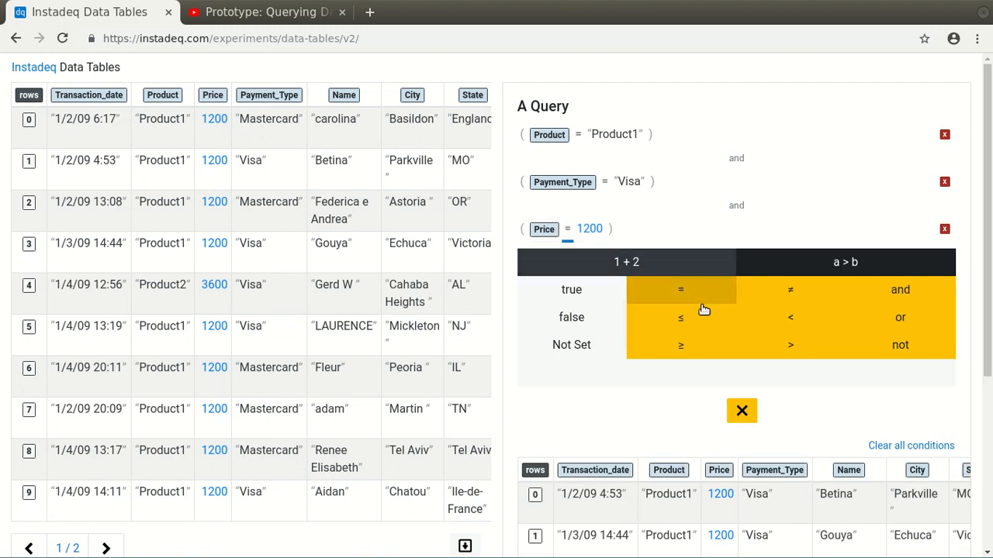
pyautogui.click(782, 347)
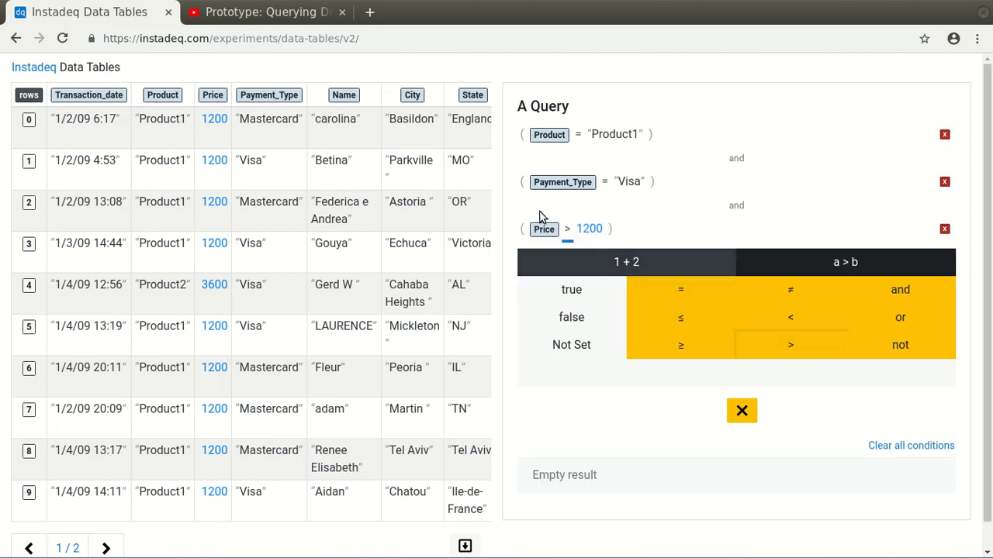
pyautogui.click(590, 228)
pyautogui.click(571, 345)
pyautogui.click(680, 372)
pyautogui.click(681, 372)
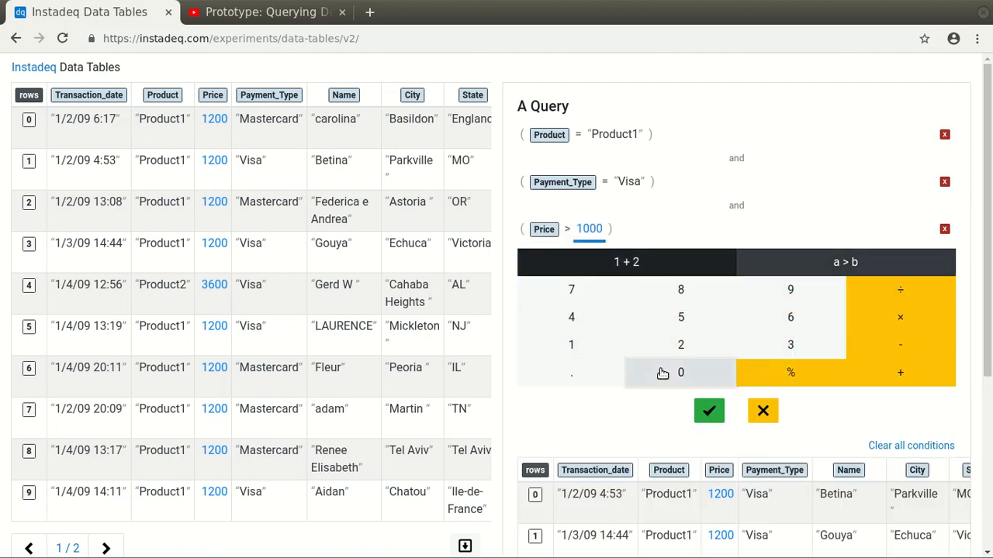
pyautogui.click(680, 372)
pyautogui.click(709, 410)
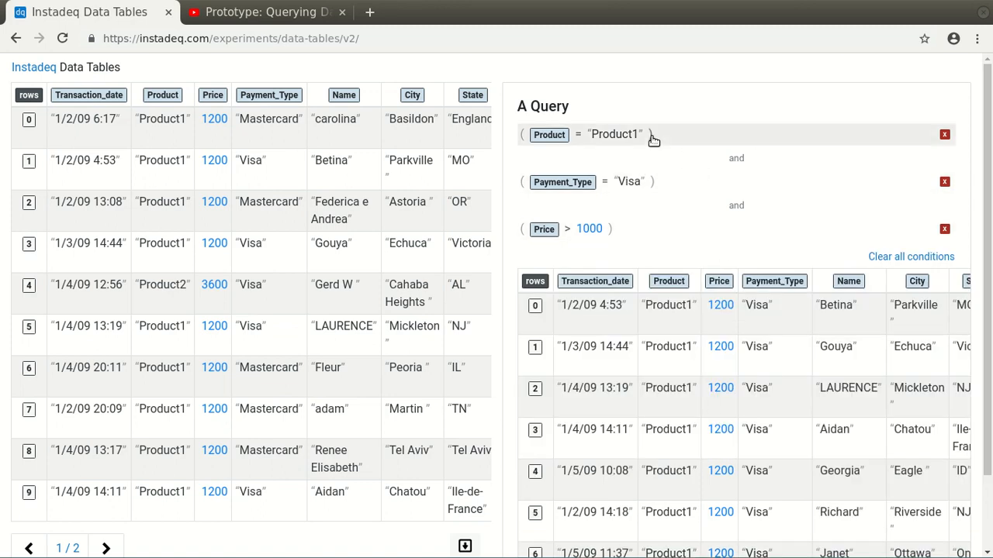
# - Extend the Payment_Type = "Visa" condition with an or clause for Payment_Type = "Mastercard", close the editor and review the filtered rows
pyautogui.click(655, 183)
pyautogui.click(926, 270)
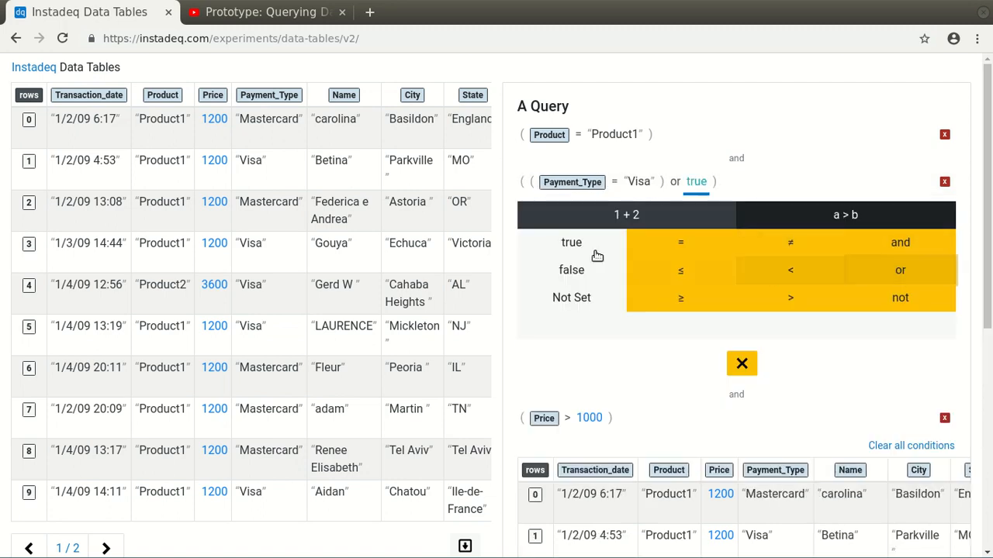
pyautogui.moveTo(274, 221); pyautogui.dragTo(698, 183)
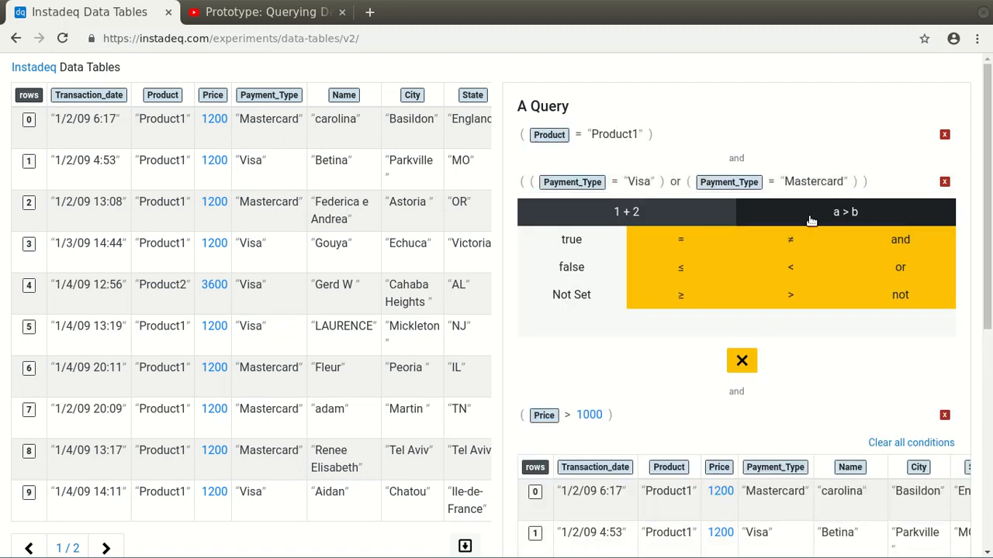
pyautogui.click(743, 369)
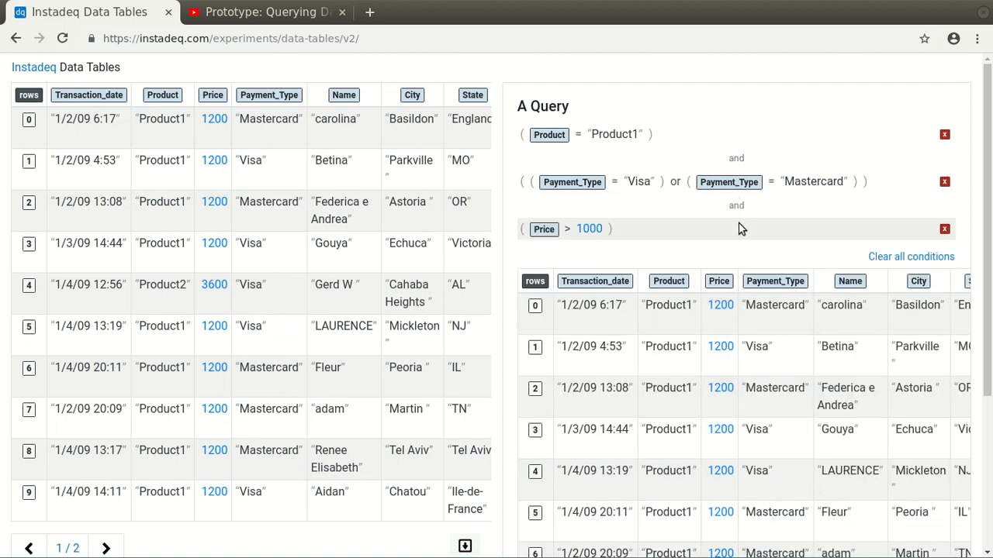
pyautogui.scroll(-1, 741, 227)
pyautogui.scroll(-3, 739, 228)
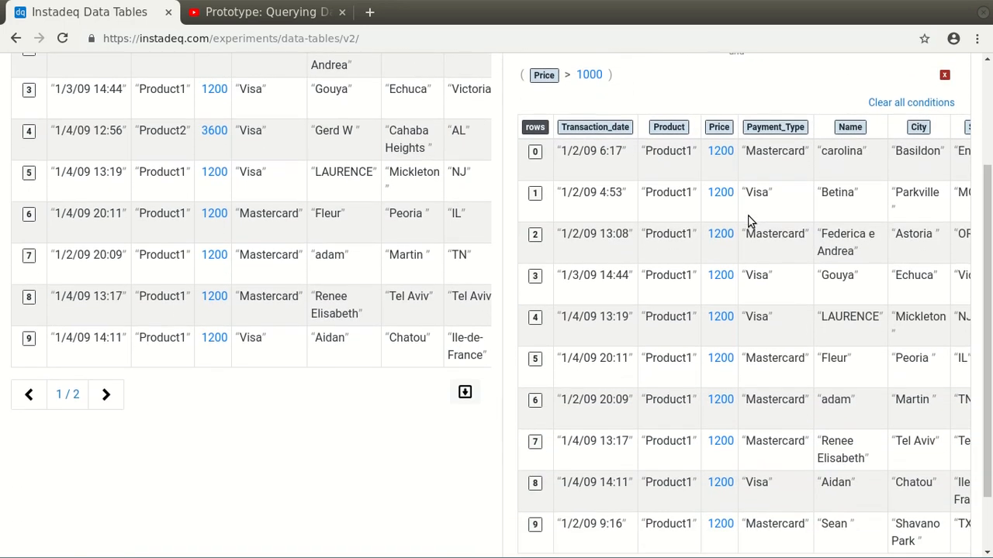
pyautogui.scroll(4, 713, 200)
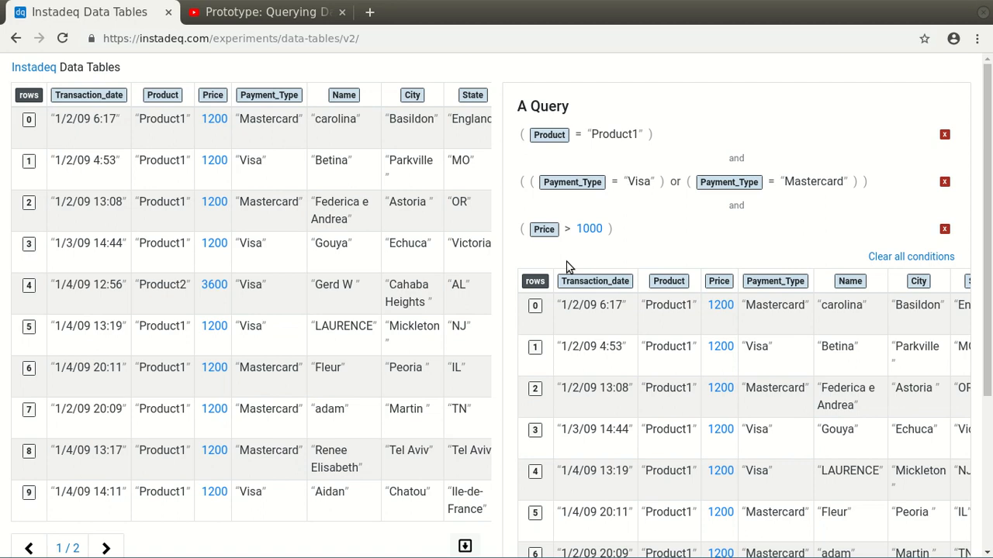
# - Clear all query conditions and open the home folder in the file manager
pyautogui.click(905, 256)
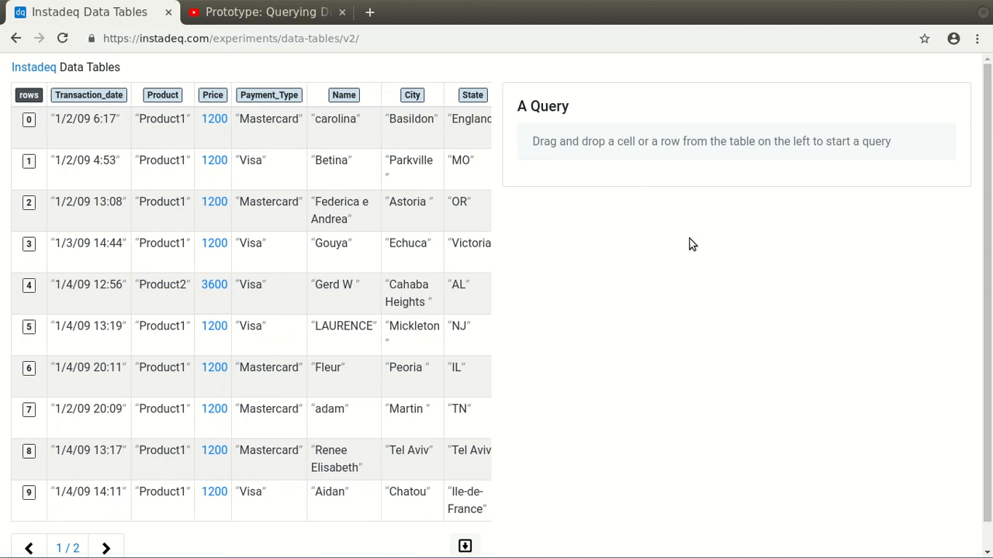
pyautogui.press('super+e')
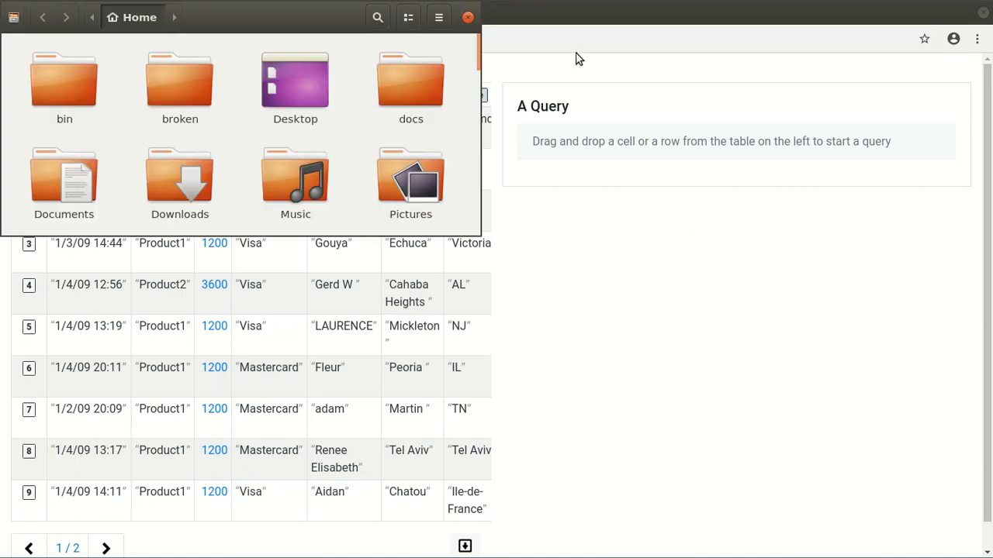